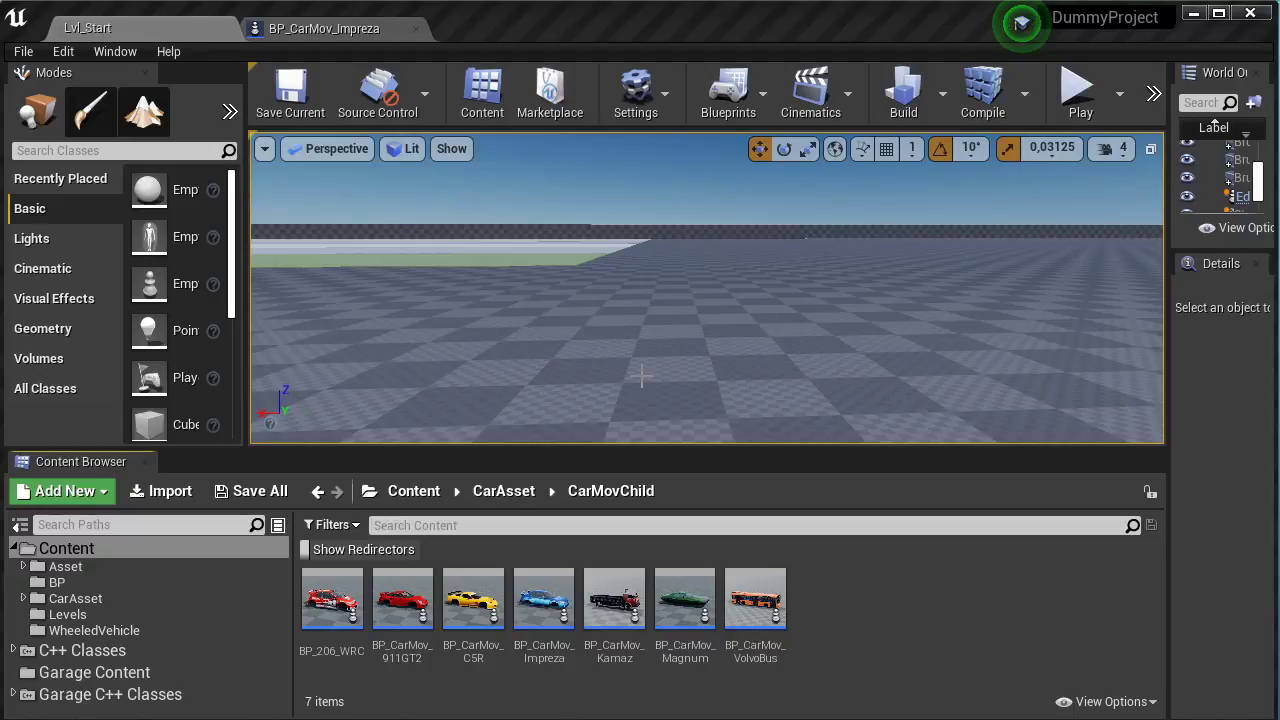
Step: Test-drive the car in play mode, accelerating and steering toward the green ramp, then stop
right_click_drag(575, 368, 560, 340)
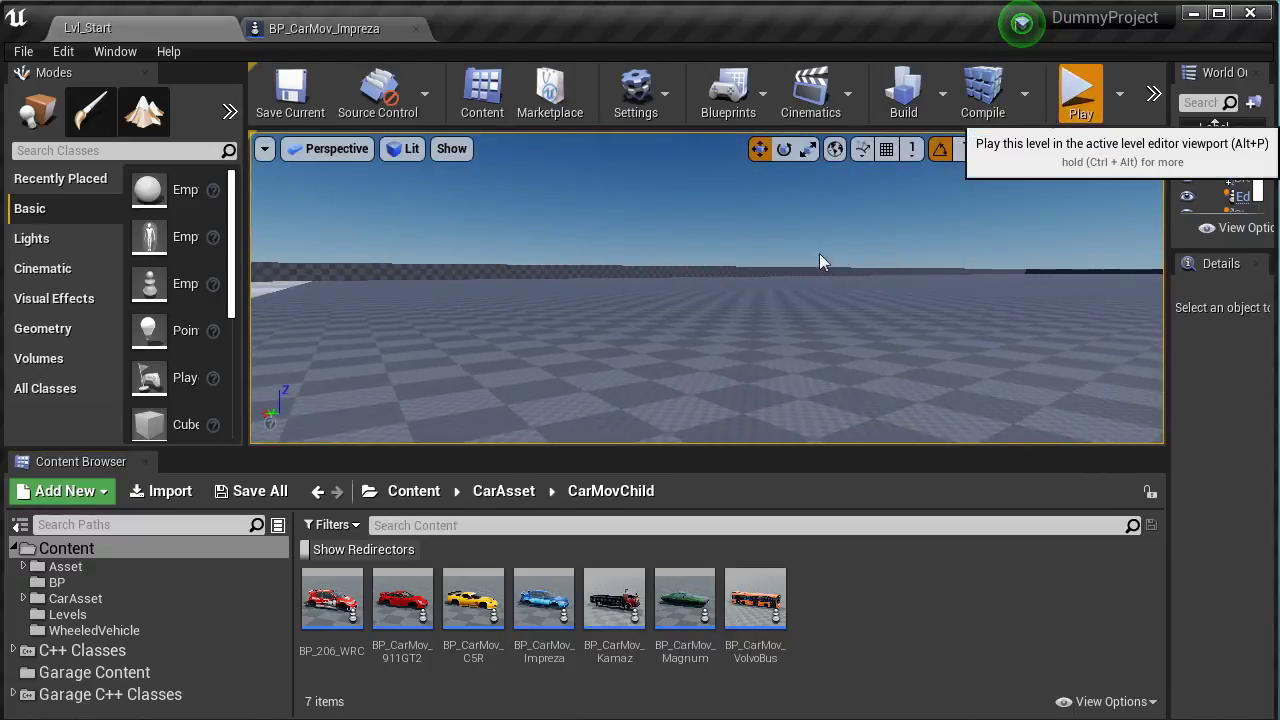
left_click(705, 357)
key("F11")
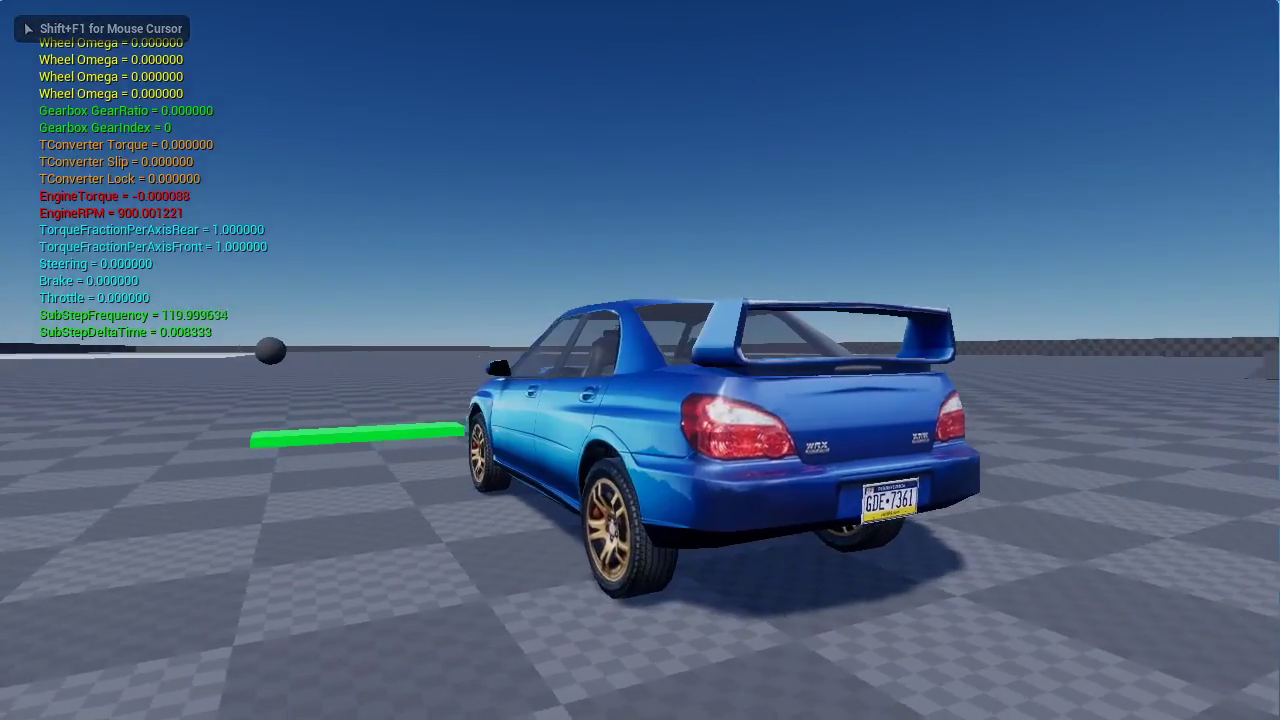
key("w")
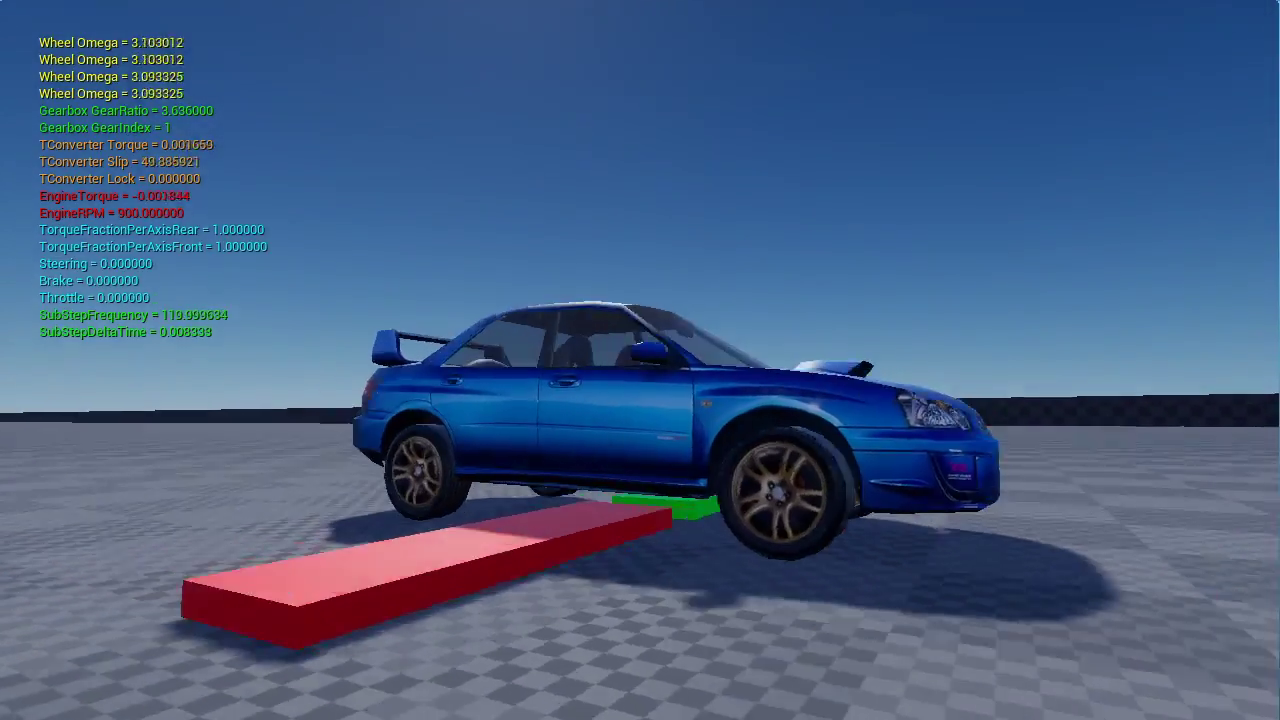
key("w")
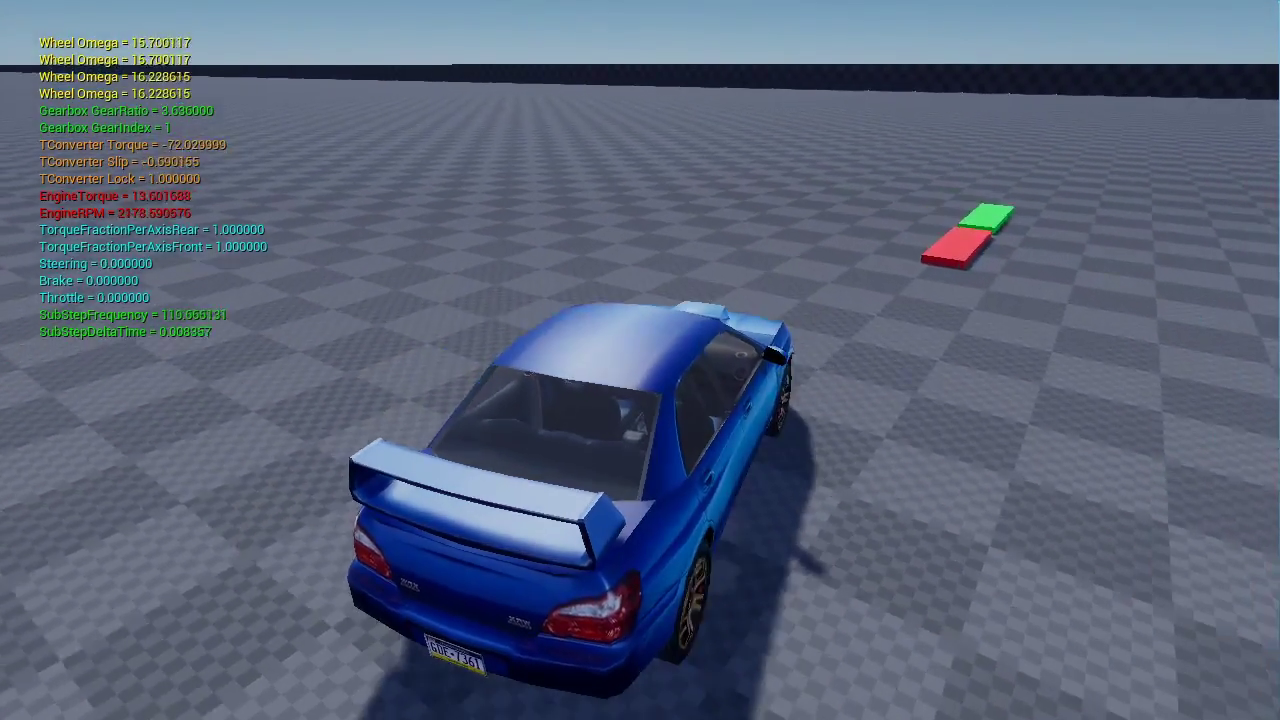
key("w")
key("d")
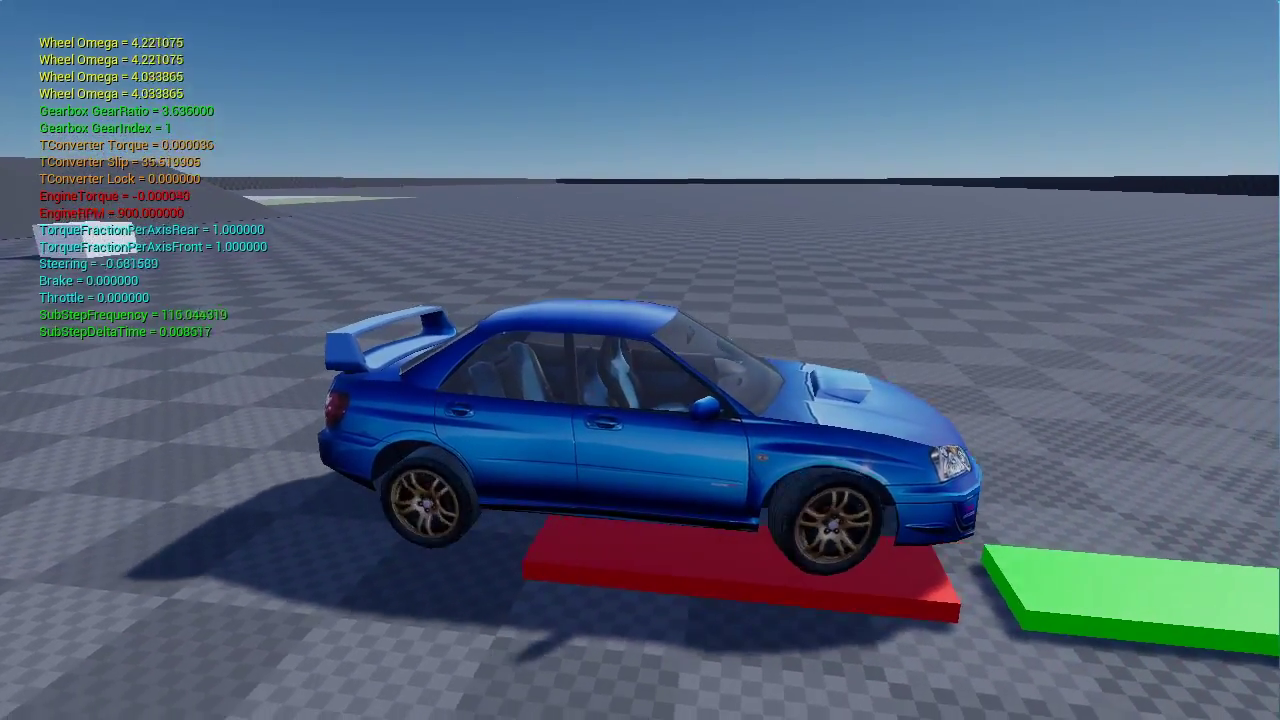
key("w")
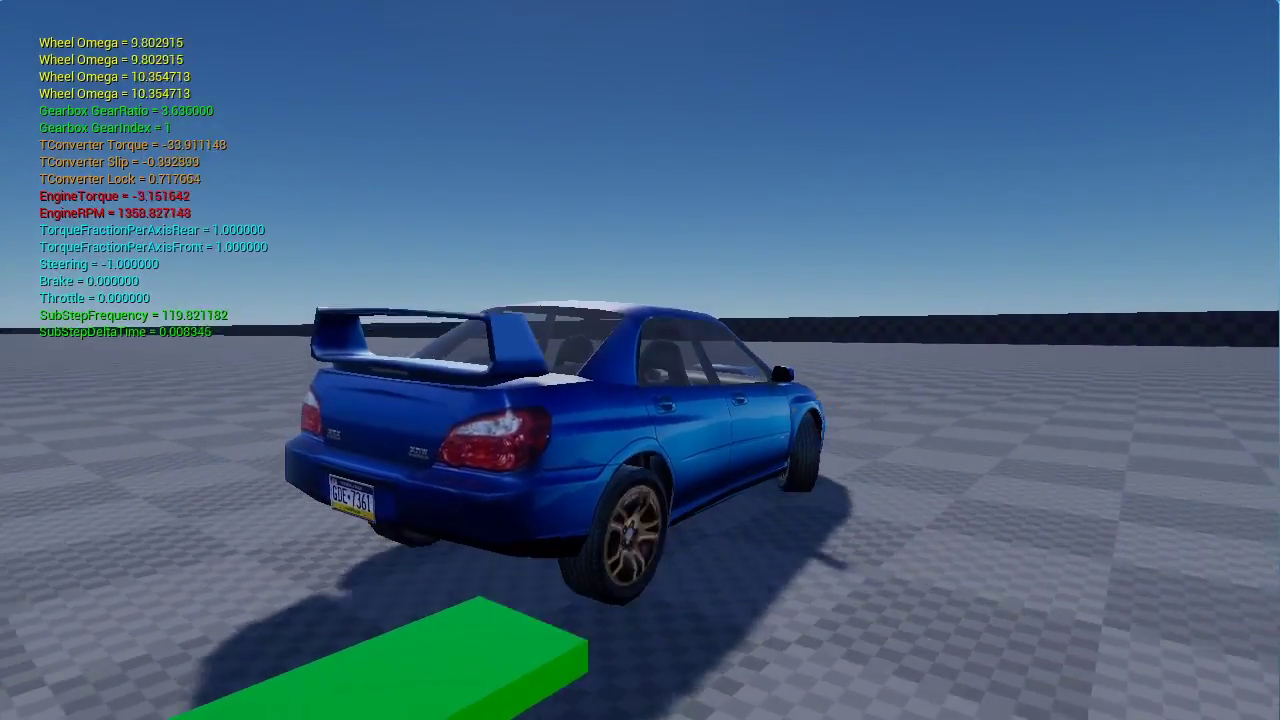
key("F11")
key("Escape")
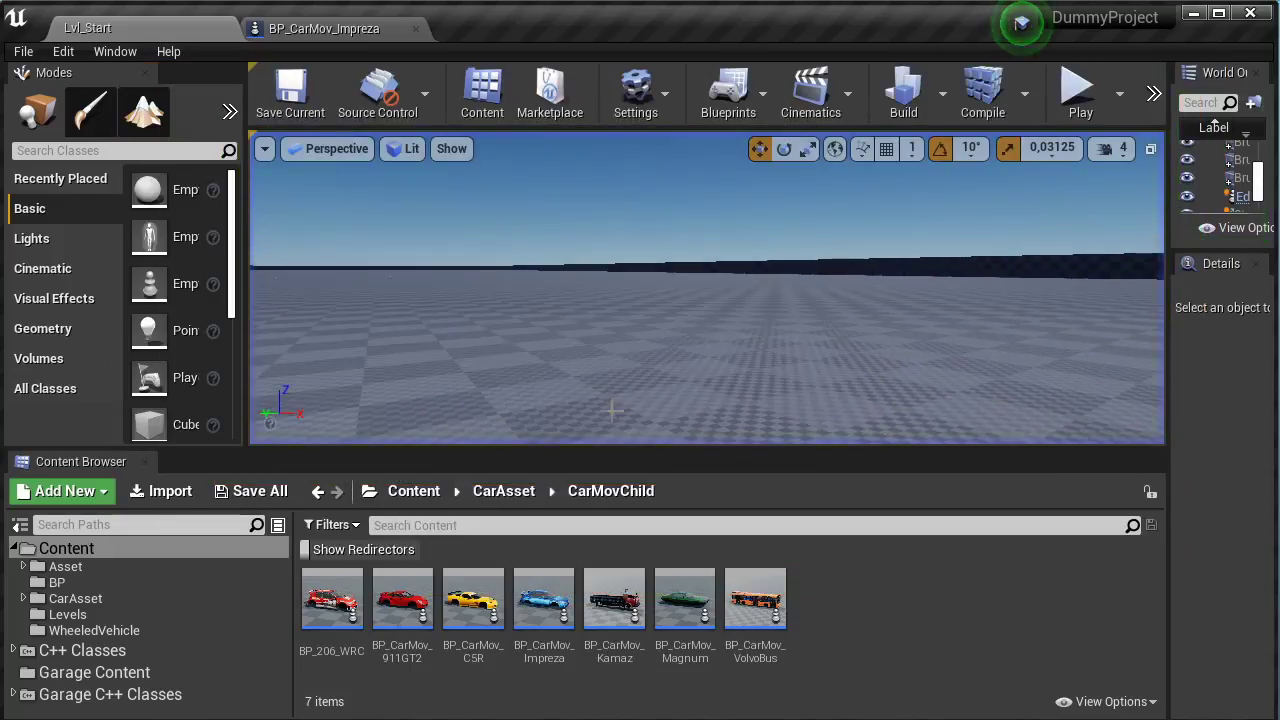
Step: Set the Impreza's wheel trace collision channel to WorldStatic, compile, and save all
left_click(303, 38)
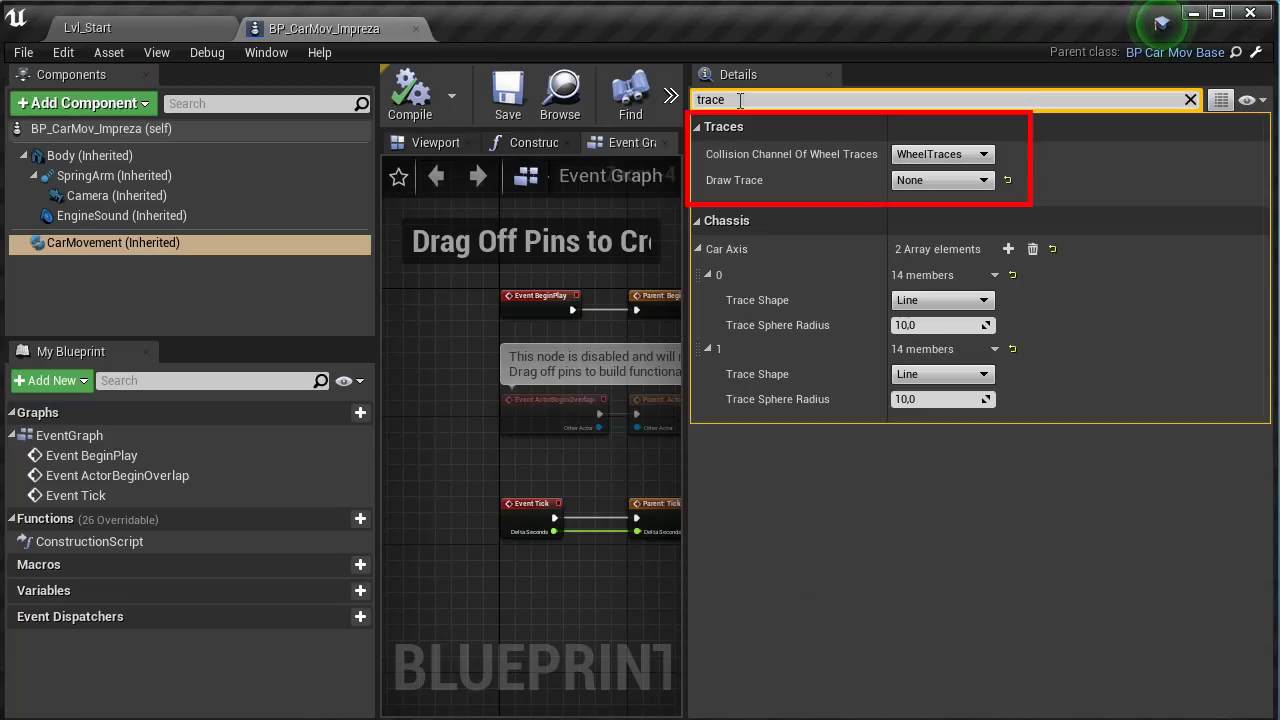
key("Escape")
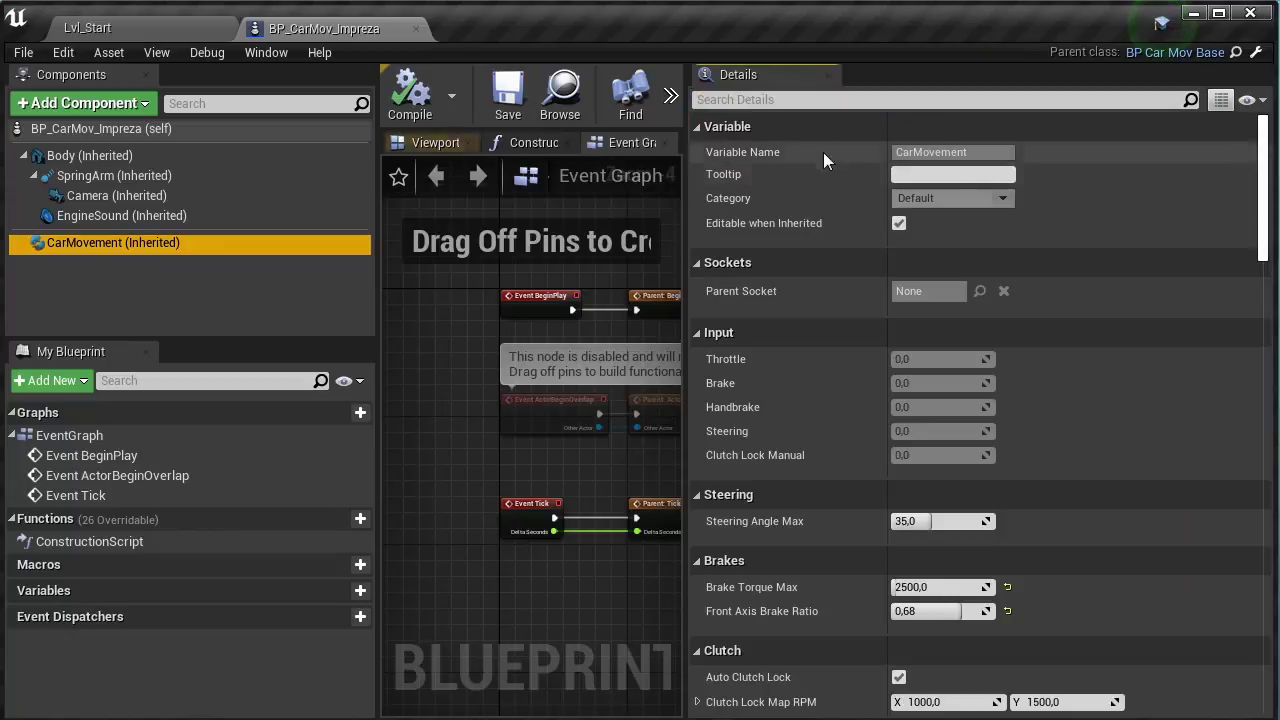
left_click(720, 100)
type("trace")
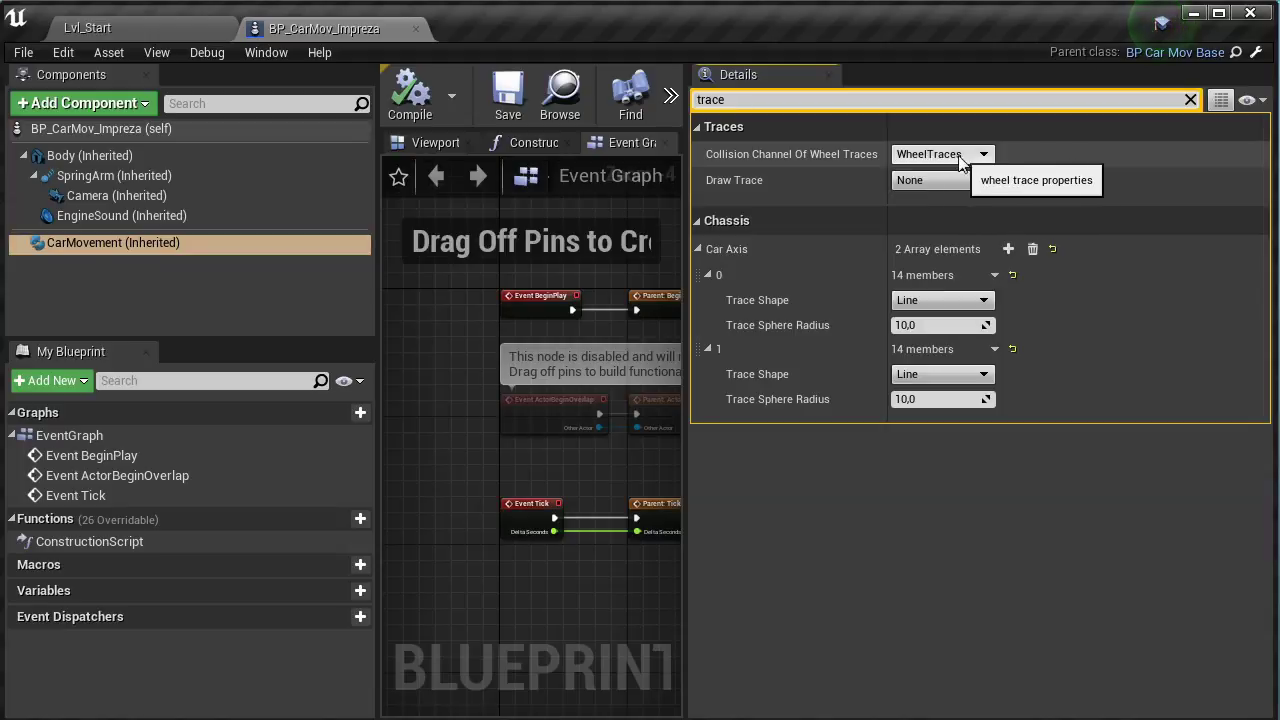
left_click(958, 158)
left_click(938, 174)
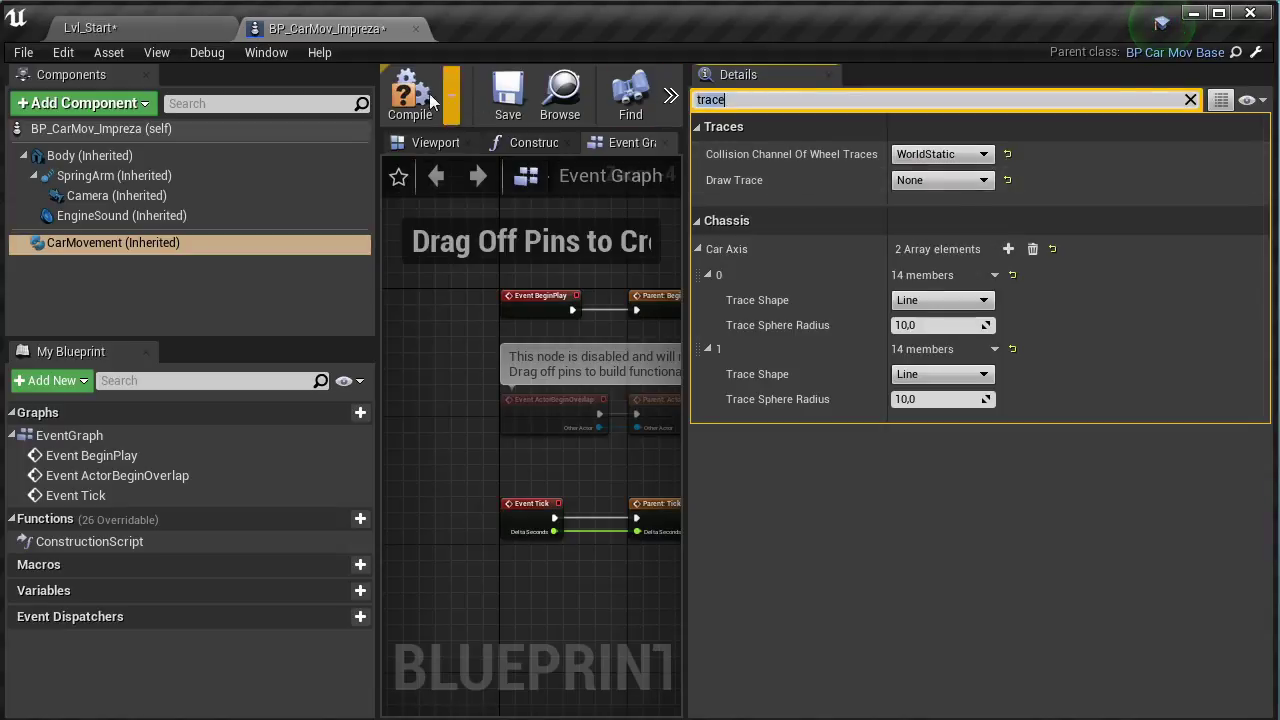
left_click(507, 105)
left_click(23, 52)
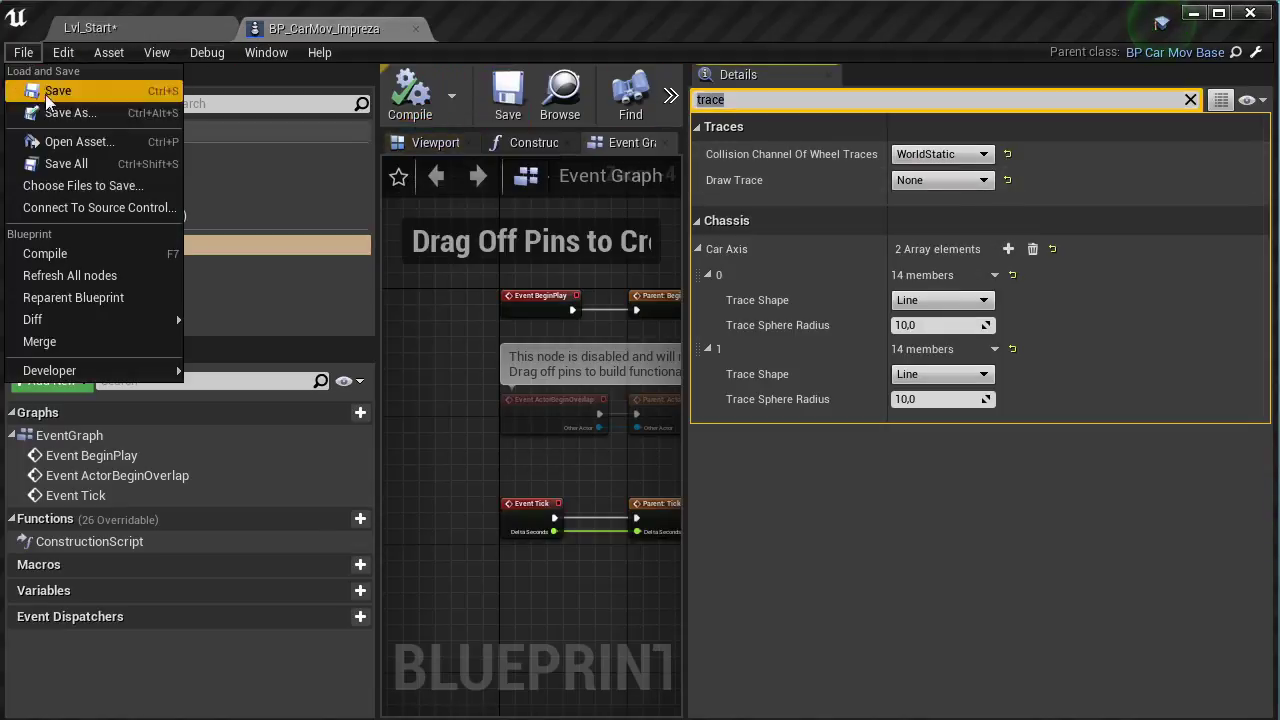
left_click(80, 161)
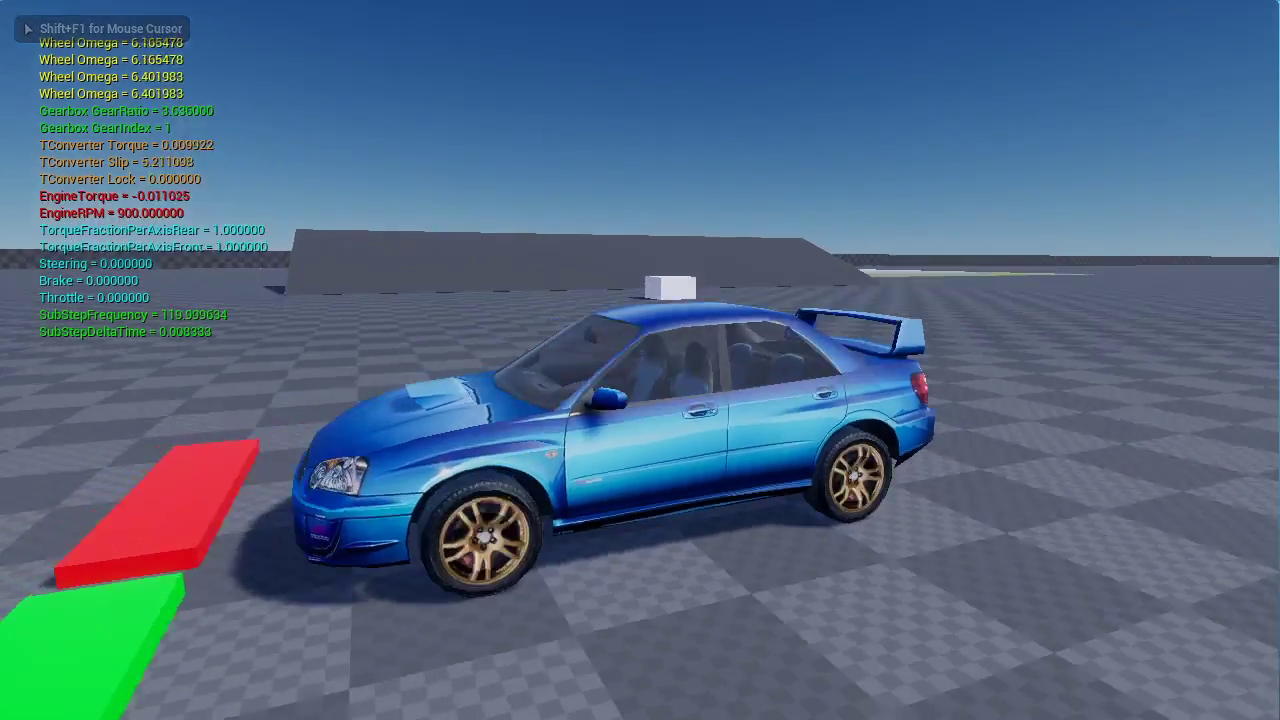
Step: Drive the Impreza onto the green ramp, brake to a stop, and end play
key("w")
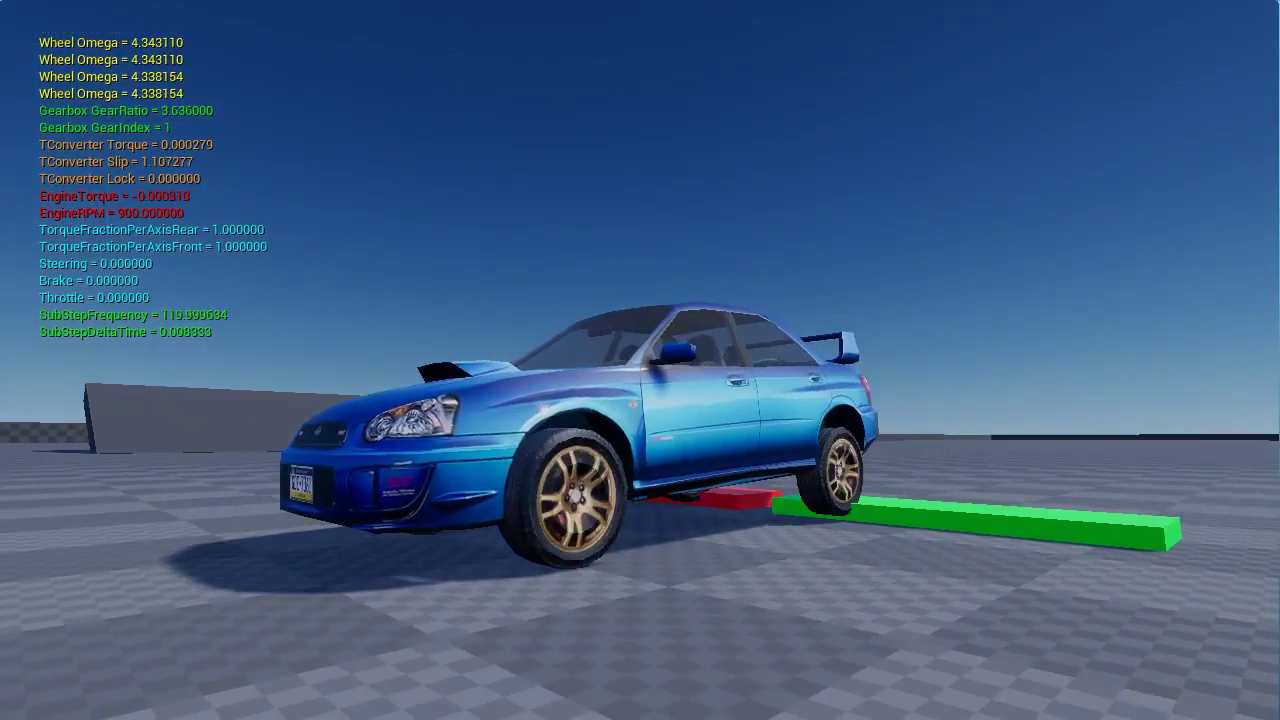
key("s")
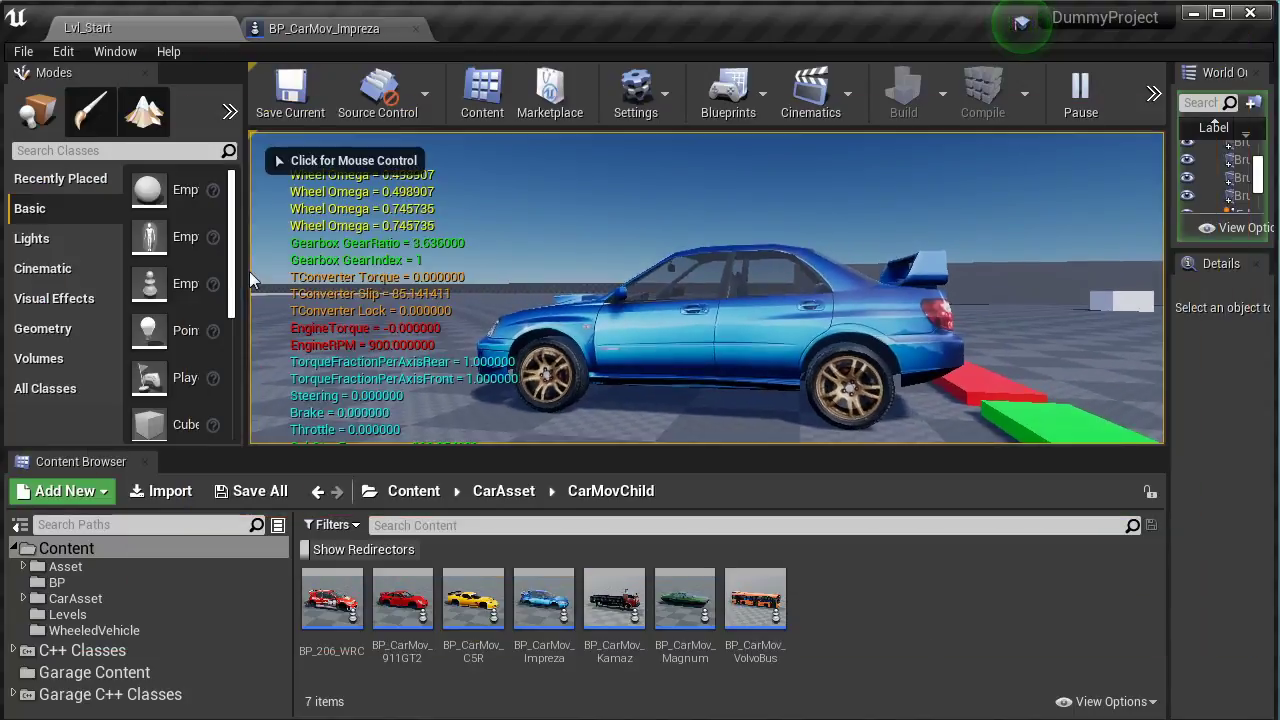
key("Escape")
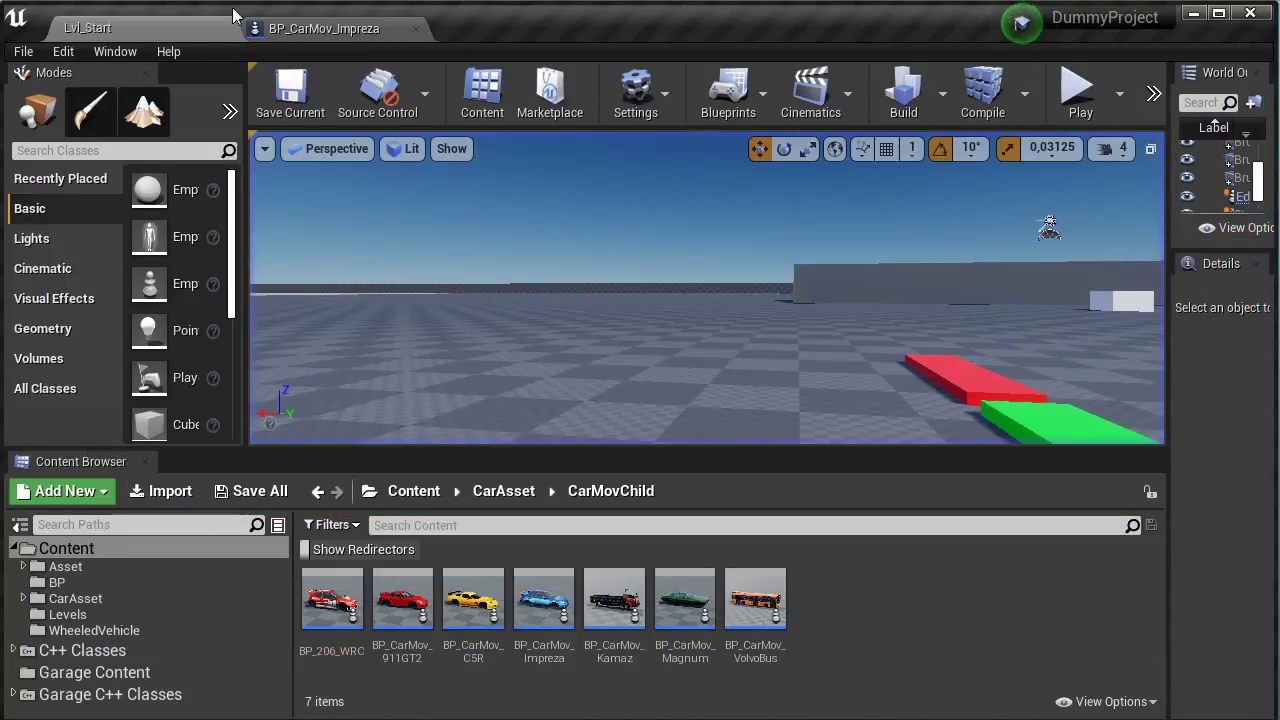
Step: Reset wheel traces to WheelTraces and add a new trace channel in Project Settings > Collision
left_click(940, 154)
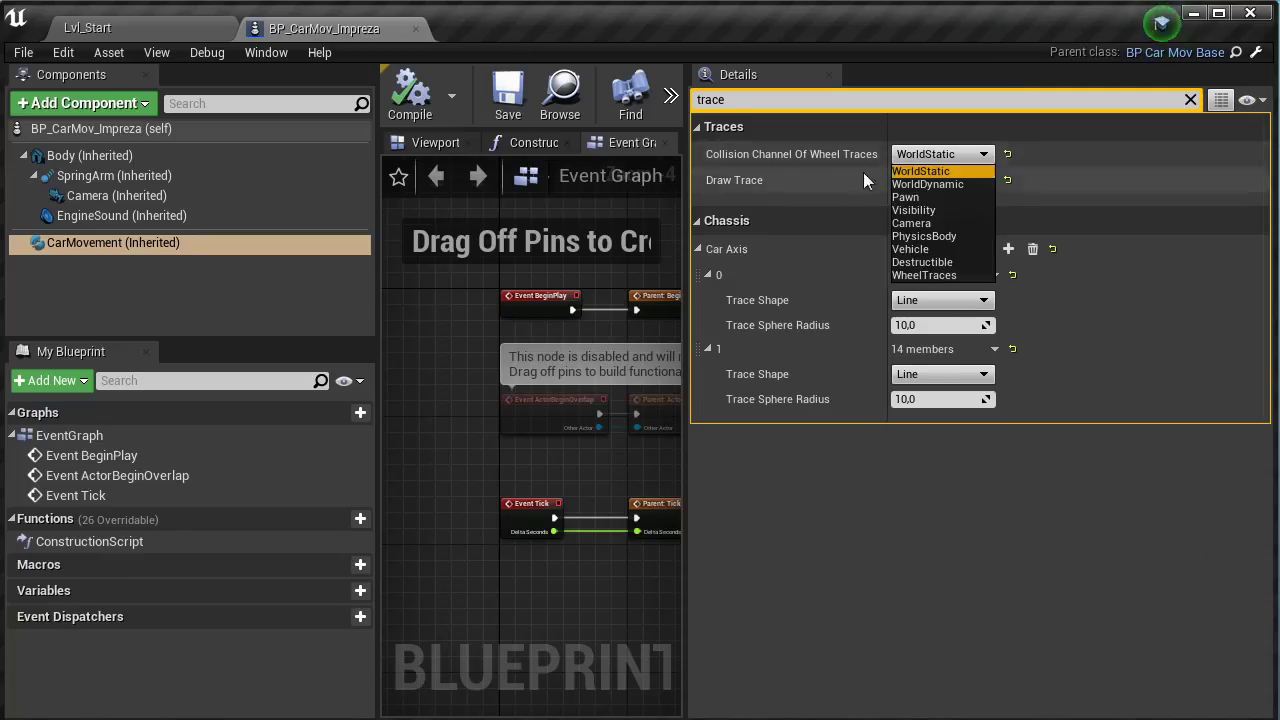
left_click(925, 275)
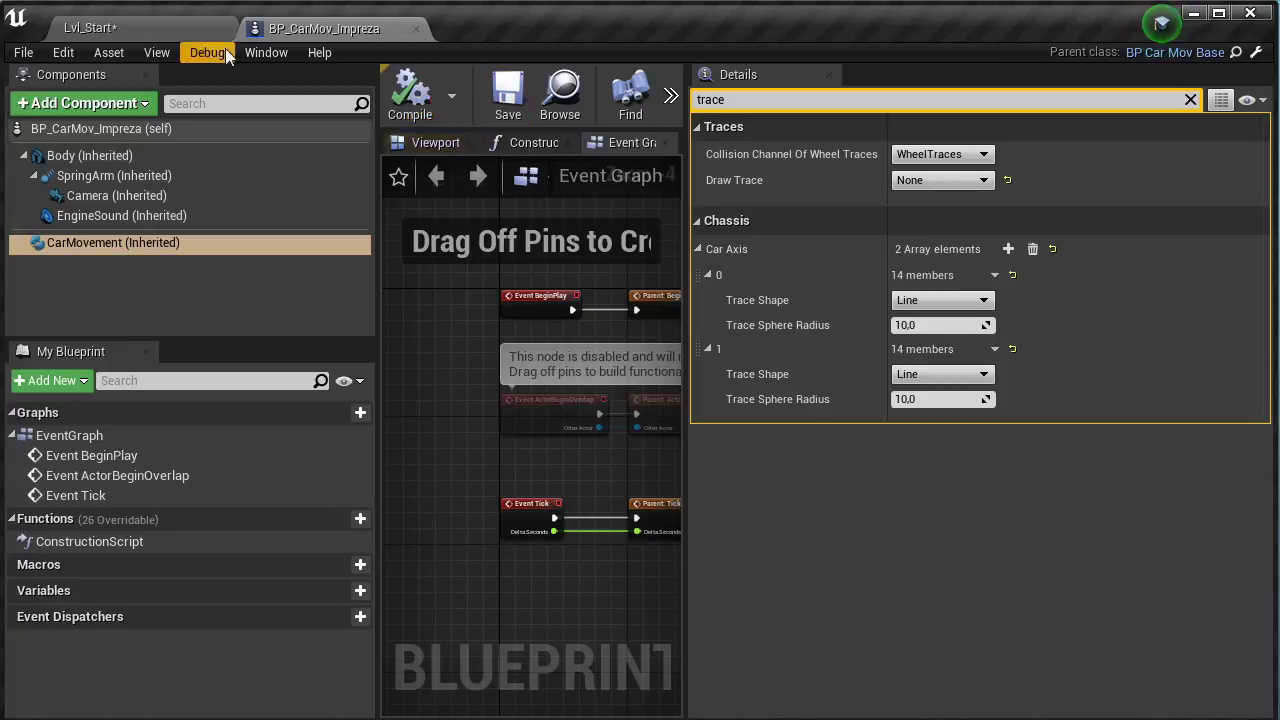
left_click(62, 58)
left_click(112, 293)
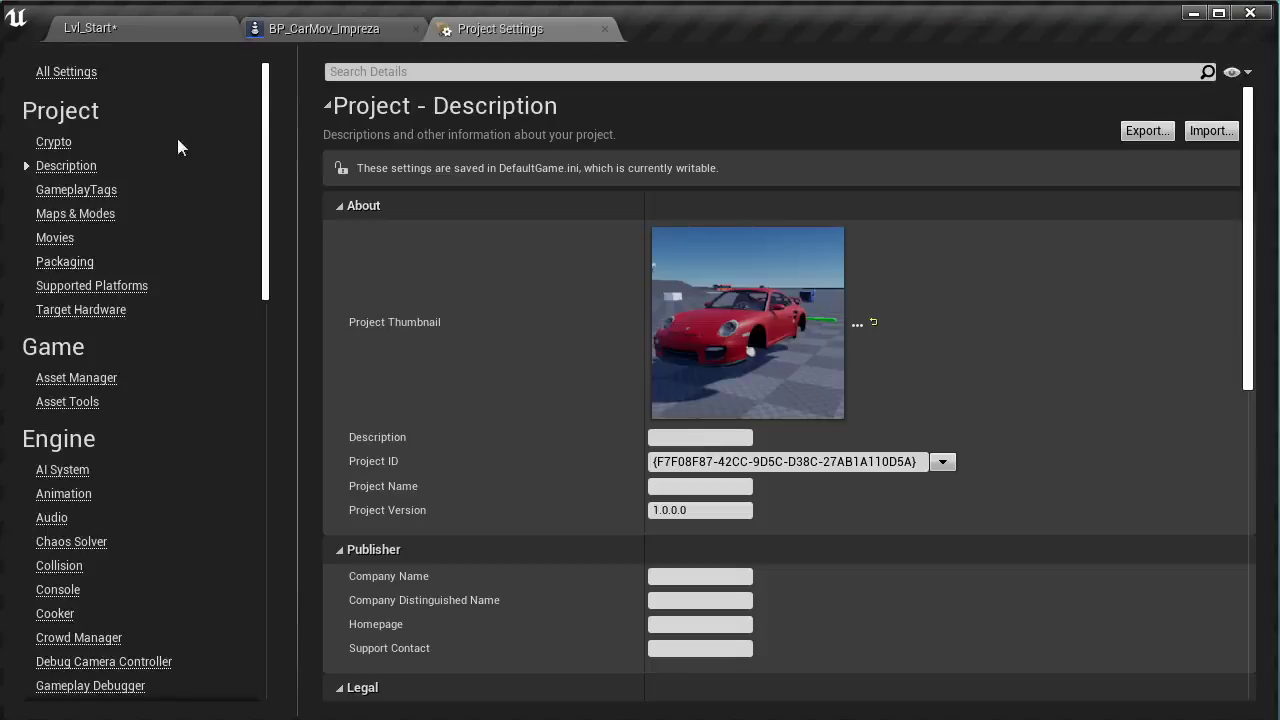
scroll(65, 514, "down", 3)
left_click(60, 408)
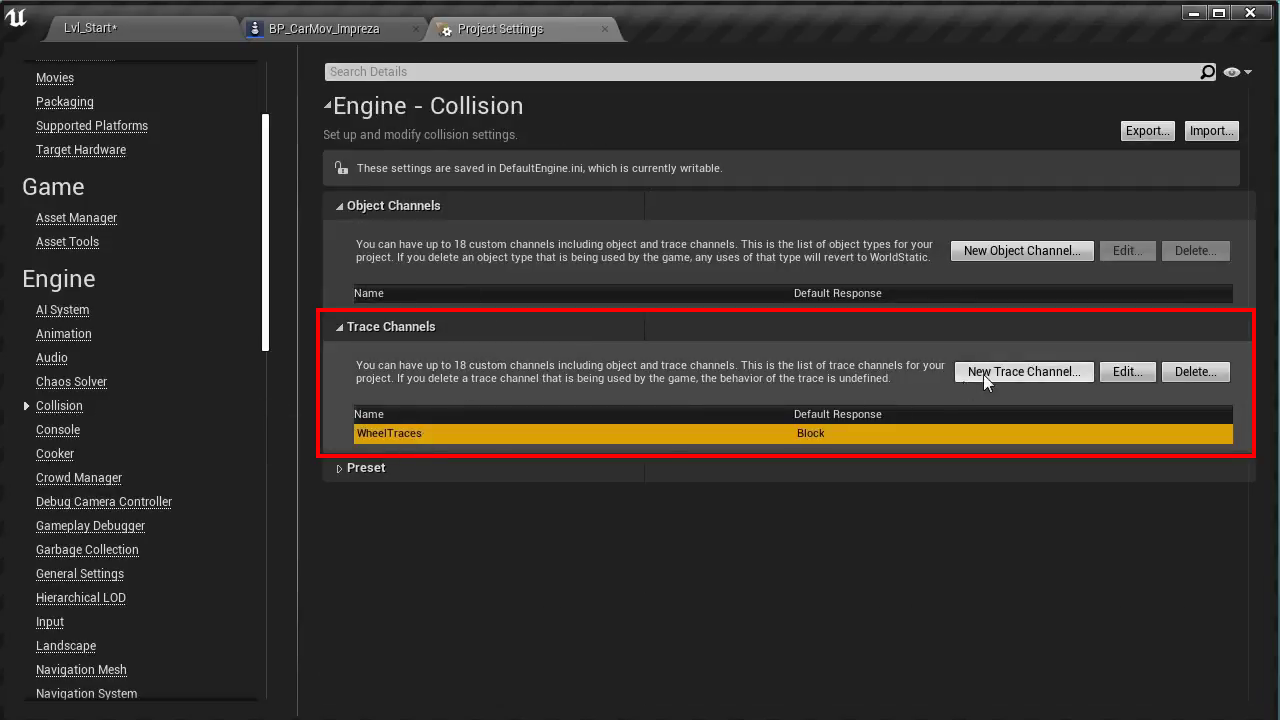
left_click(985, 376)
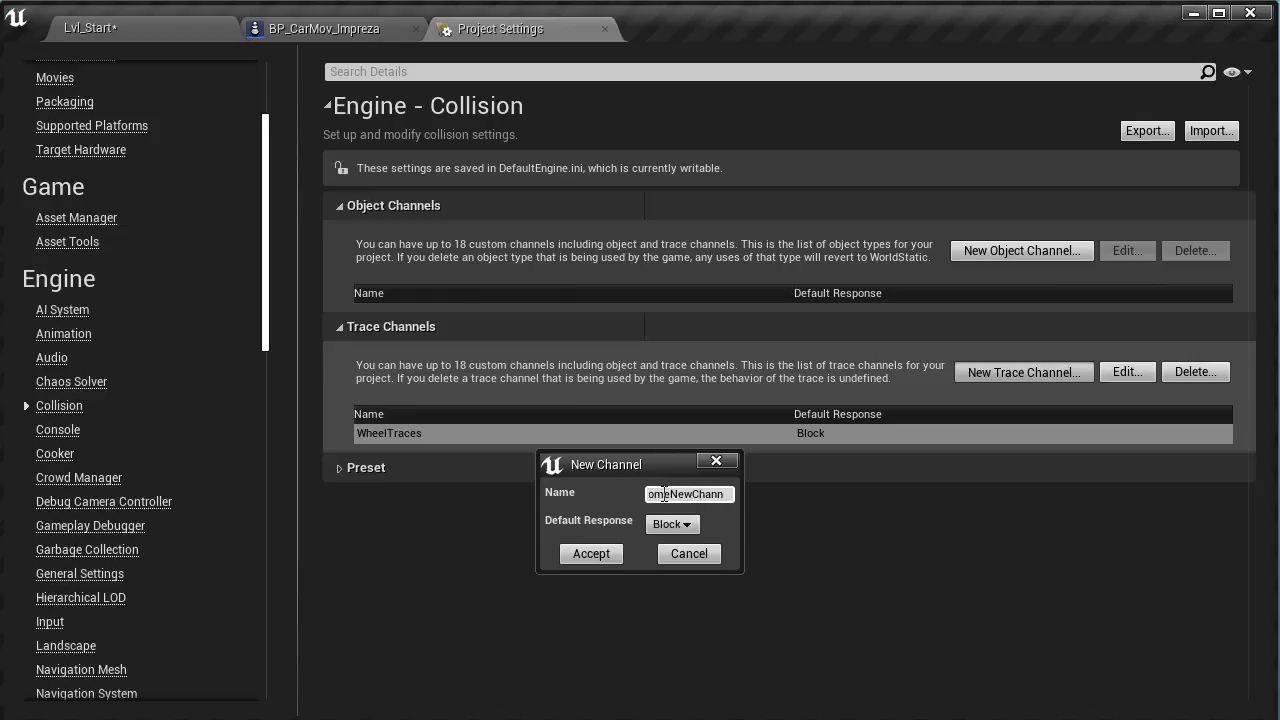
left_click(601, 553)
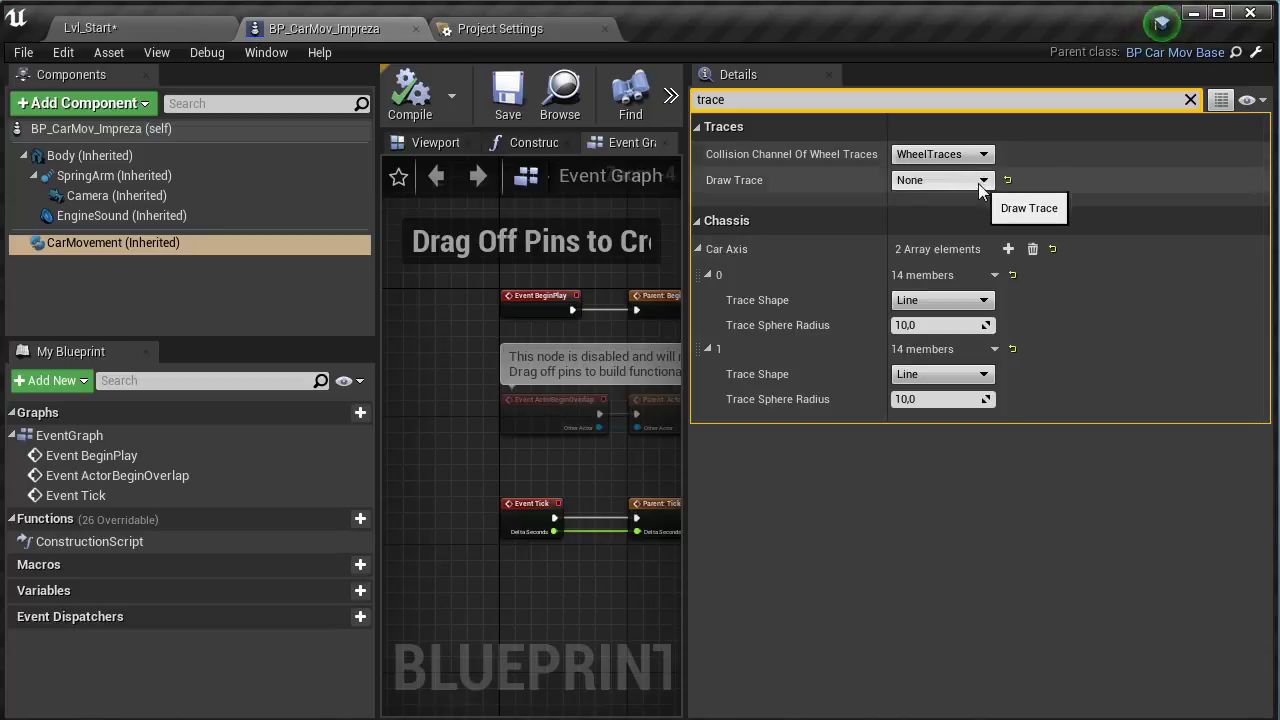
Step: Try SomeNewChannel for wheel traces, revert to WheelTraces, then compile and save all
left_click(935, 155)
left_click(912, 290)
left_click(982, 157)
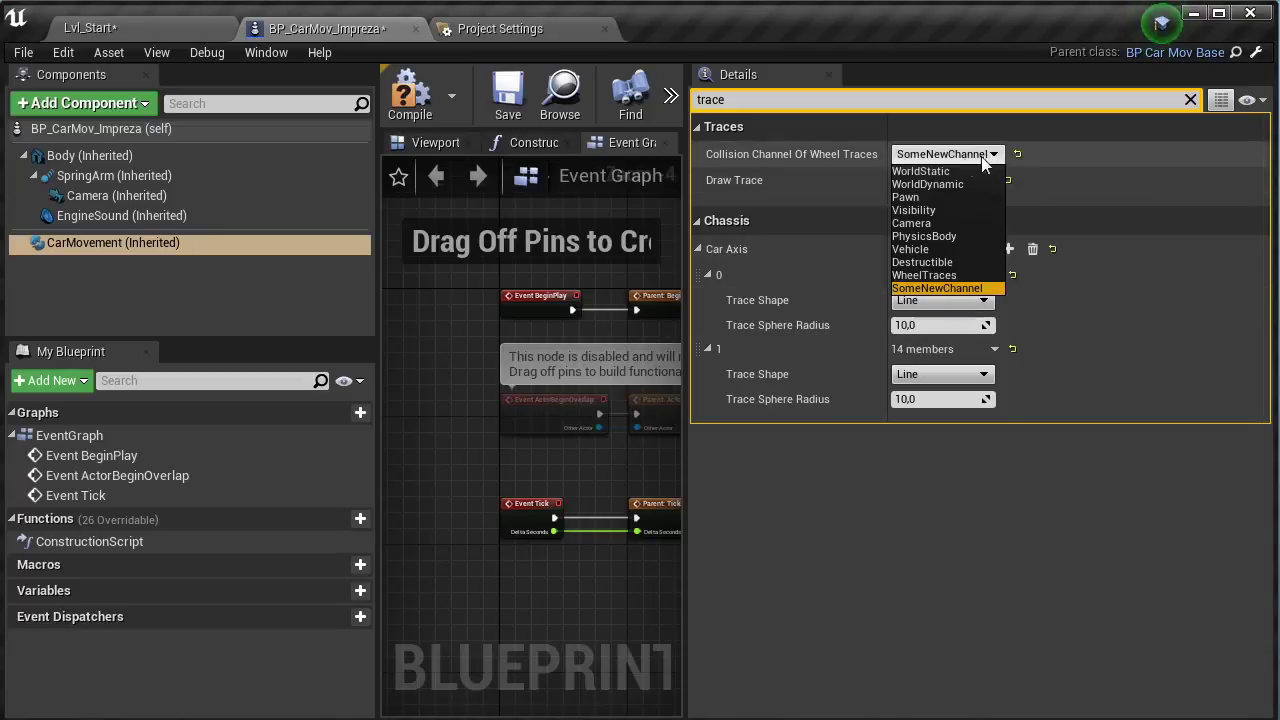
left_click(926, 276)
left_click(508, 95)
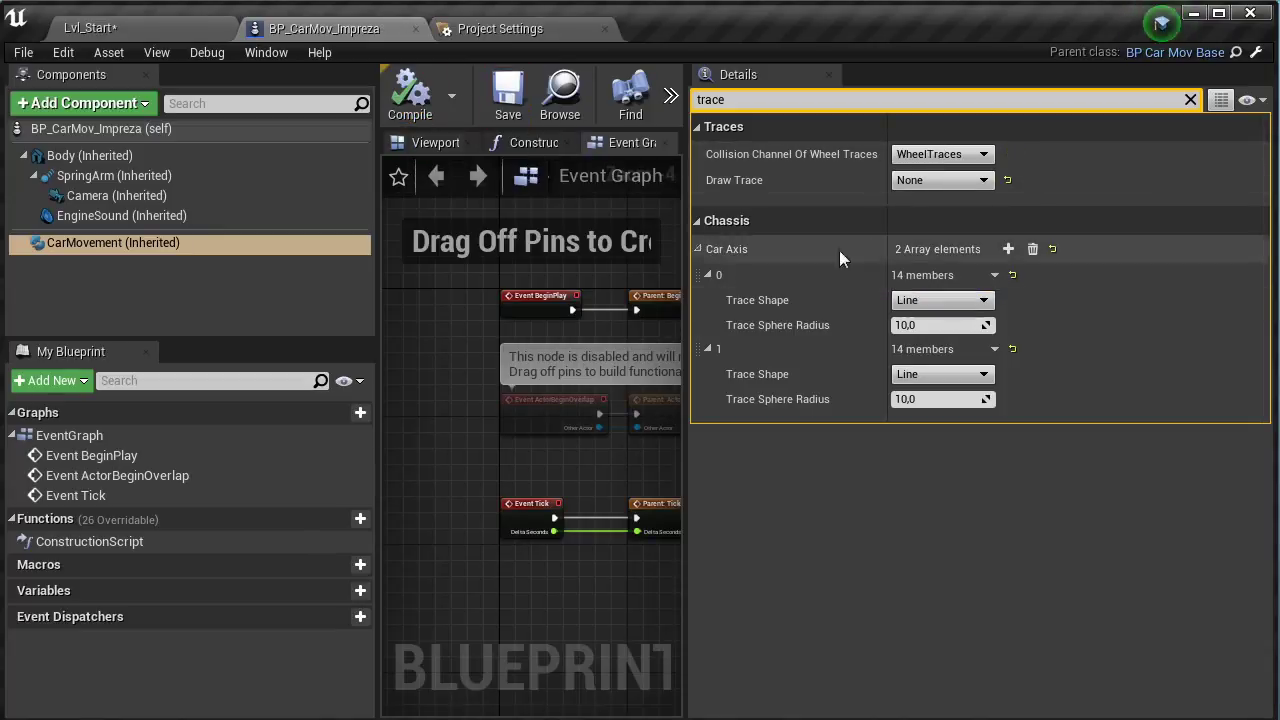
left_click(23, 52)
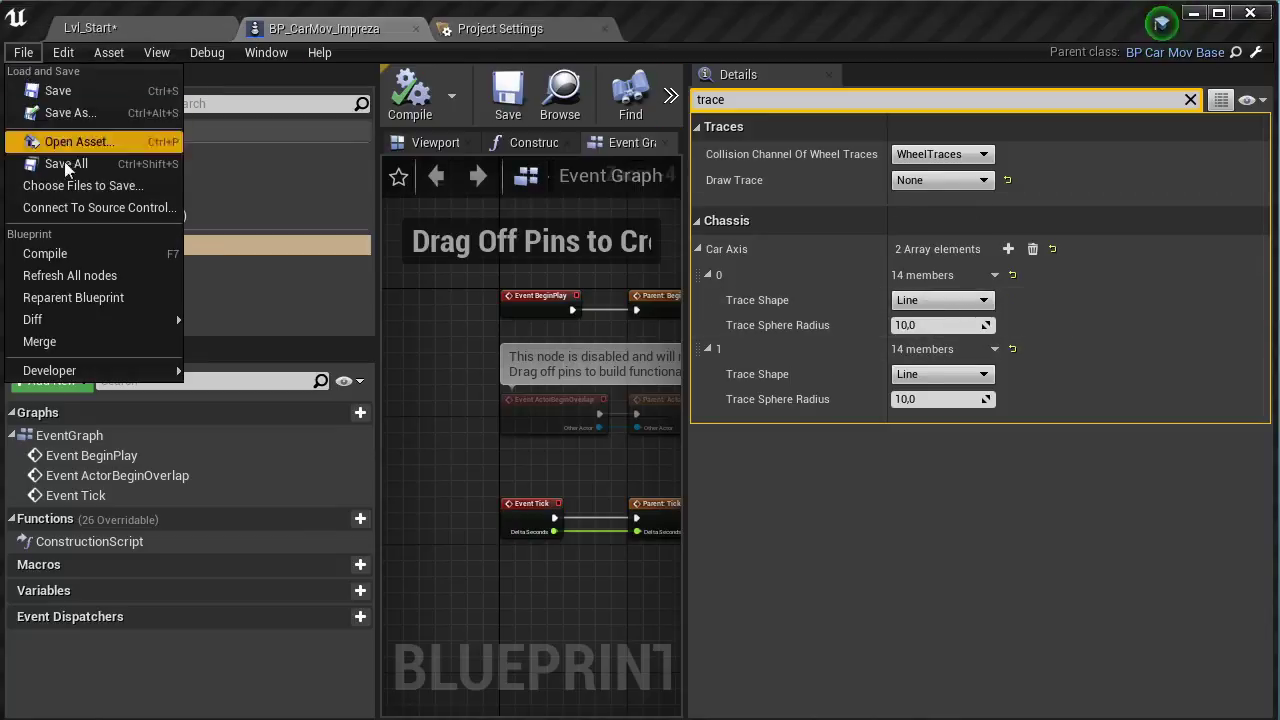
left_click(62, 163)
left_click(171, 28)
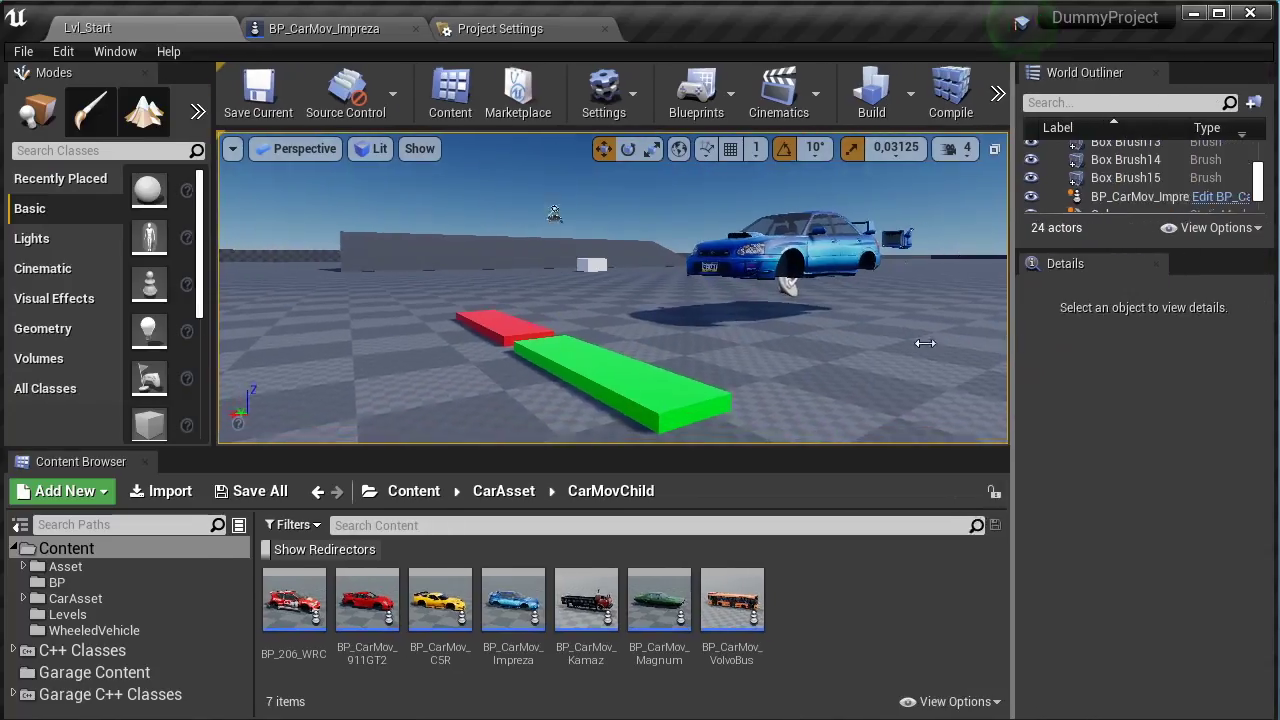
Step: Give the red ramp cube a Custom collision preset with WheelTraces set to Block, then save the level
left_click_drag(1168, 343, 898, 343)
left_click(446, 323)
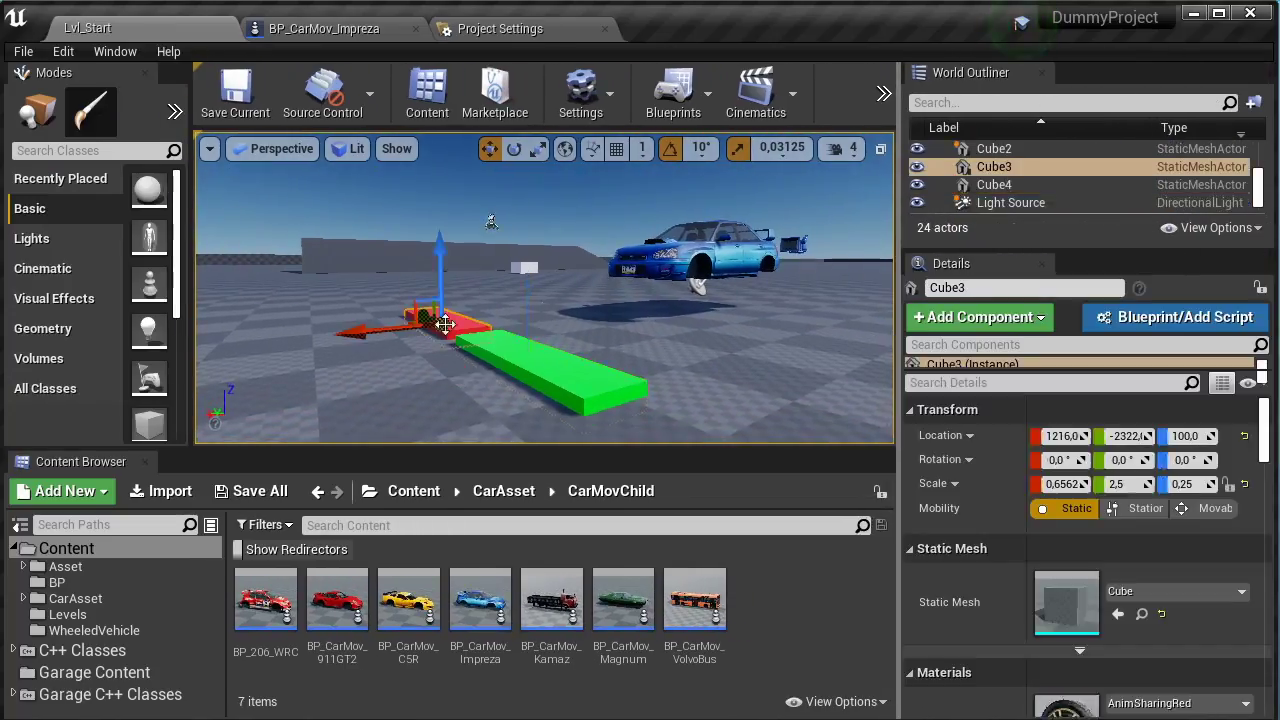
left_click_drag(897, 375, 685, 375)
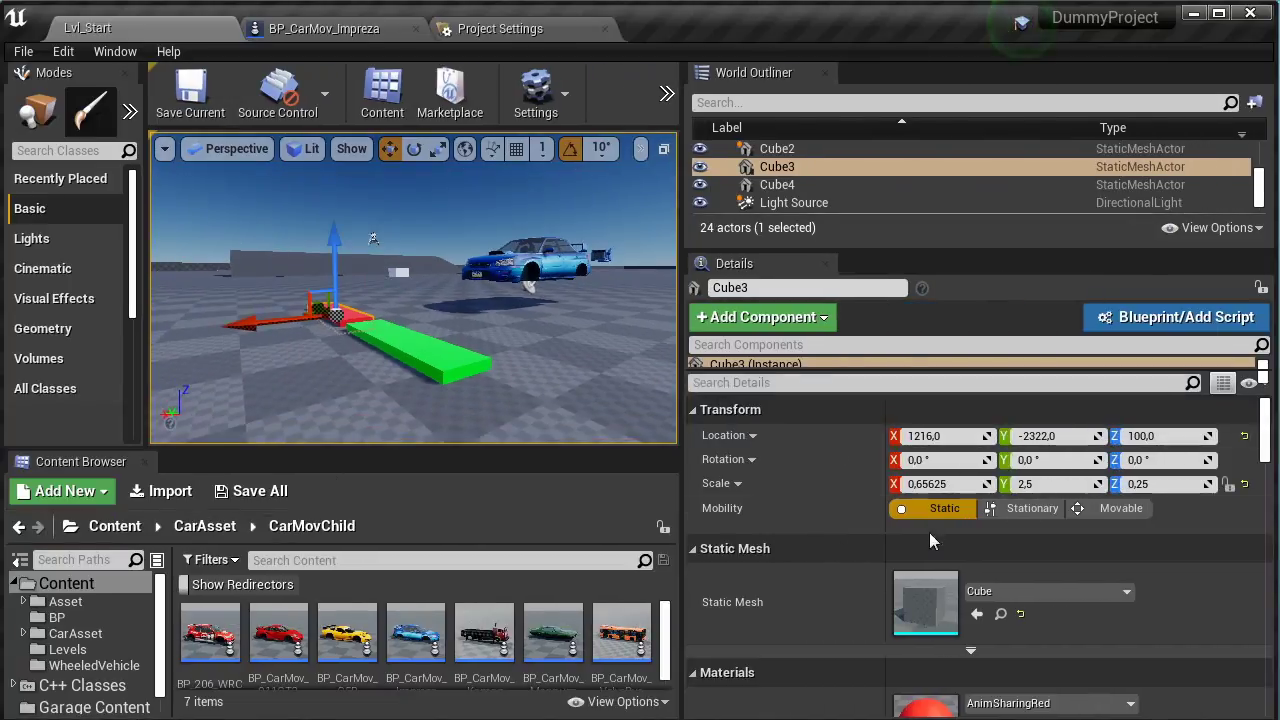
scroll(929, 532, "down", 5)
scroll(859, 546, "down", 5)
left_click(985, 531)
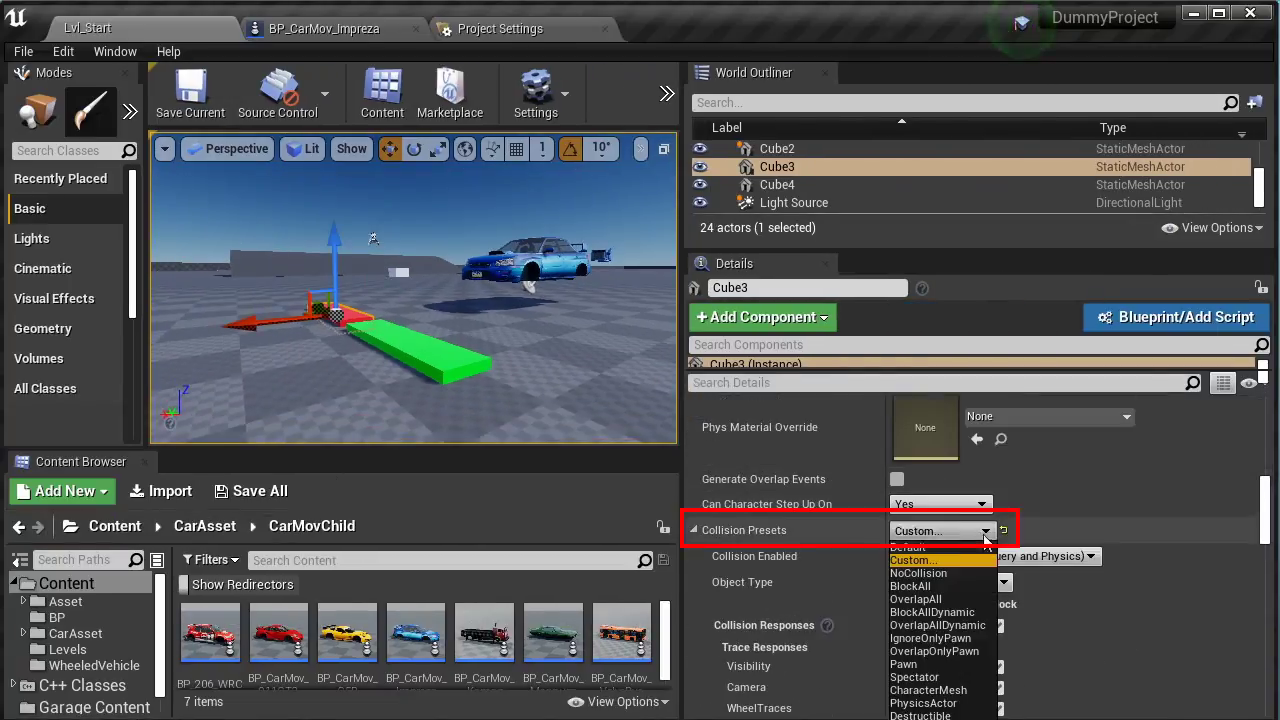
left_click(909, 563)
scroll(902, 565, "down", 3)
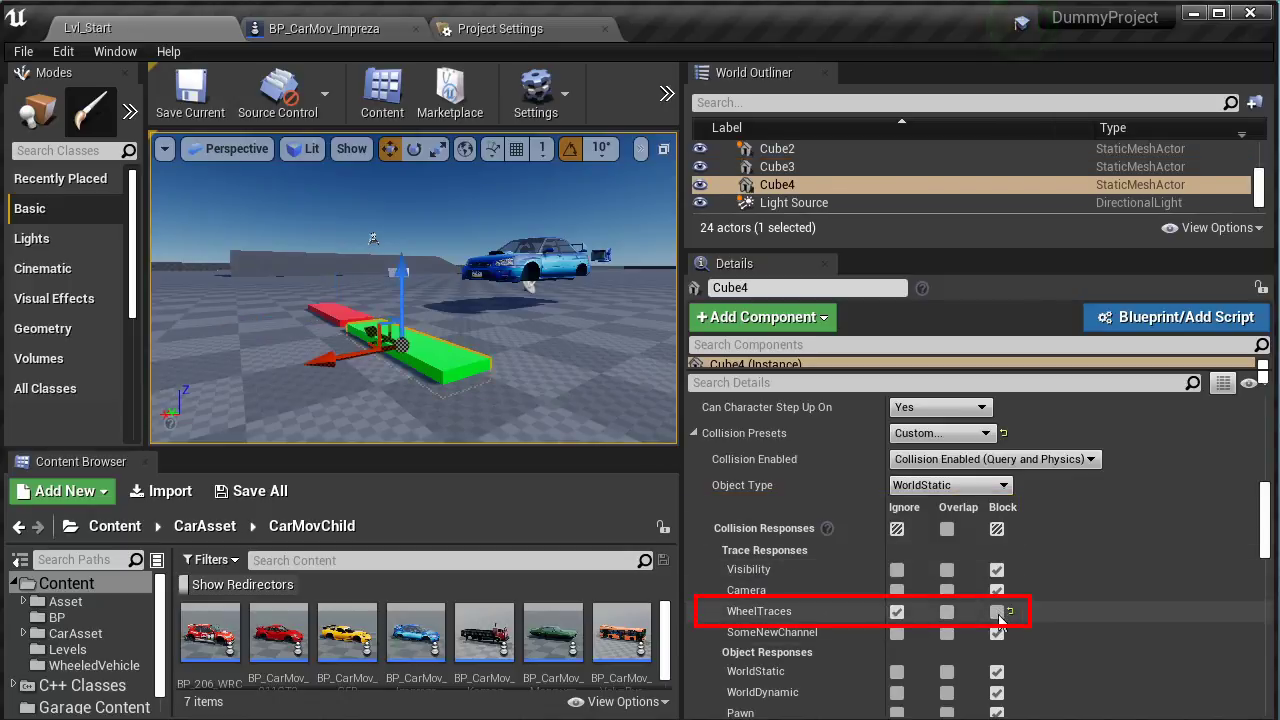
left_click(22, 51)
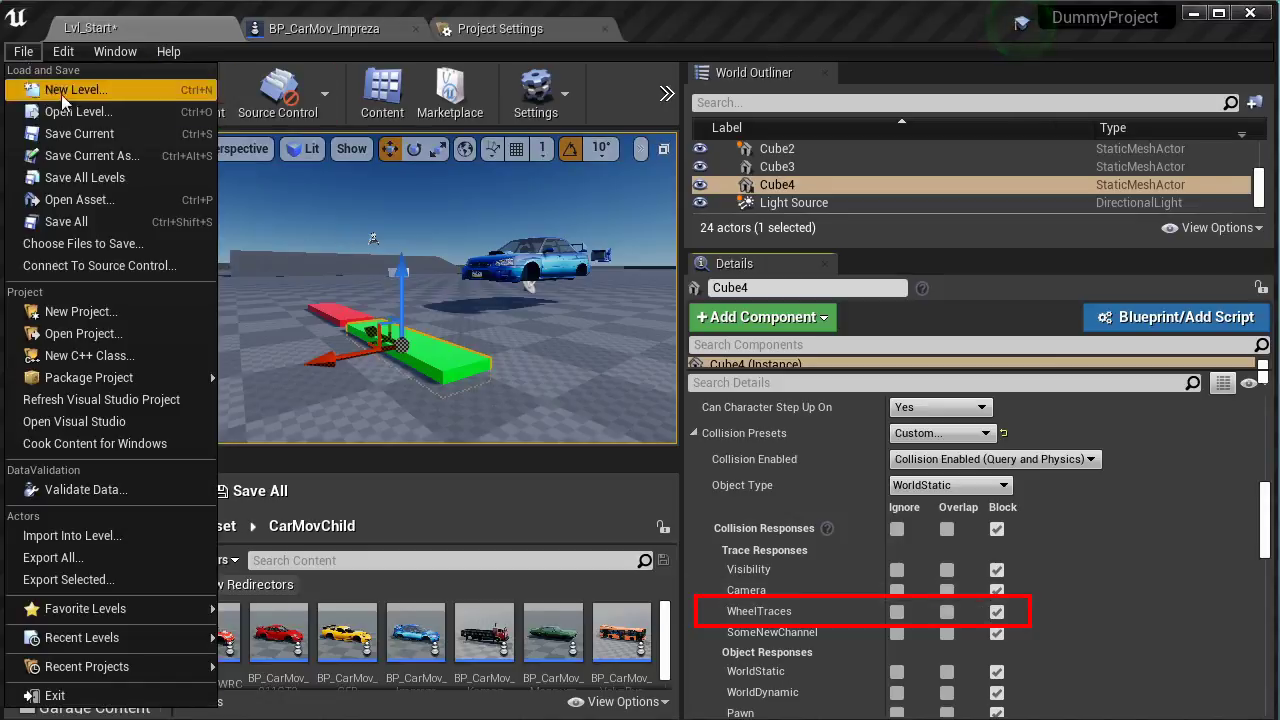
left_click(70, 131)
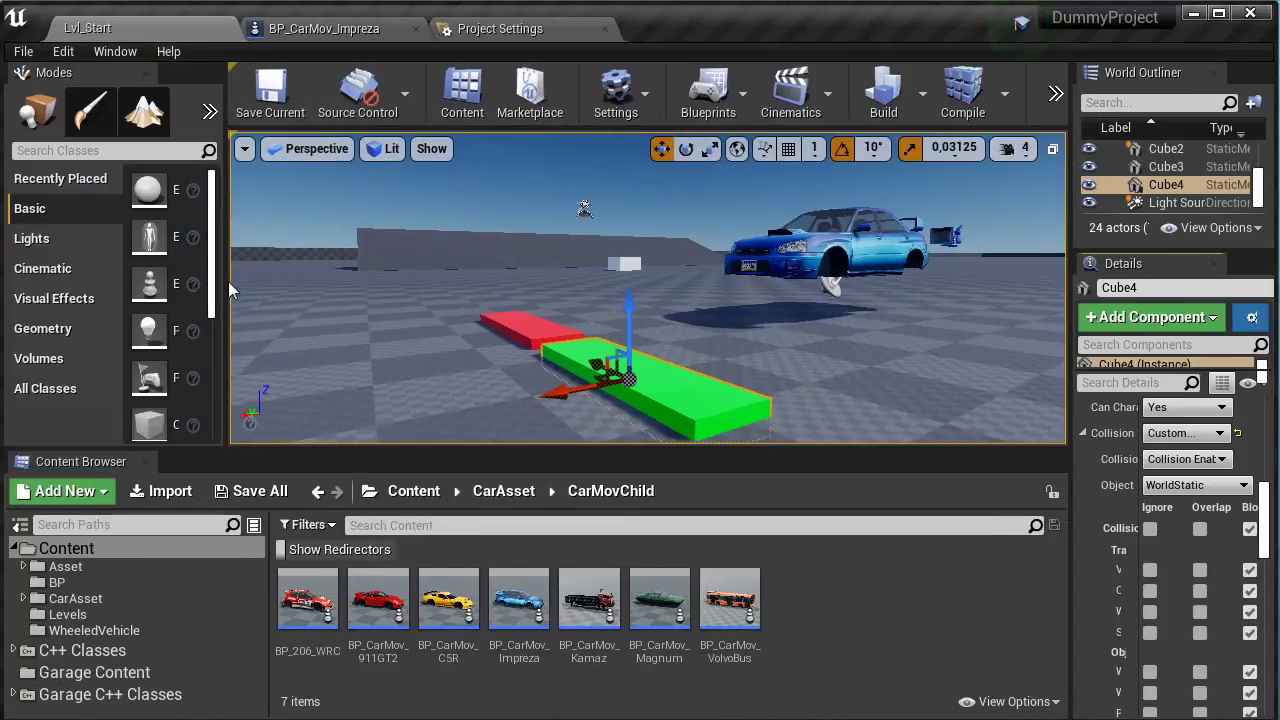
Step: Set the Impreza's Draw Trace to For One Frame and Car Axis 0 trace shape to Sphere, then save all
left_click_drag(229, 290, 118, 290)
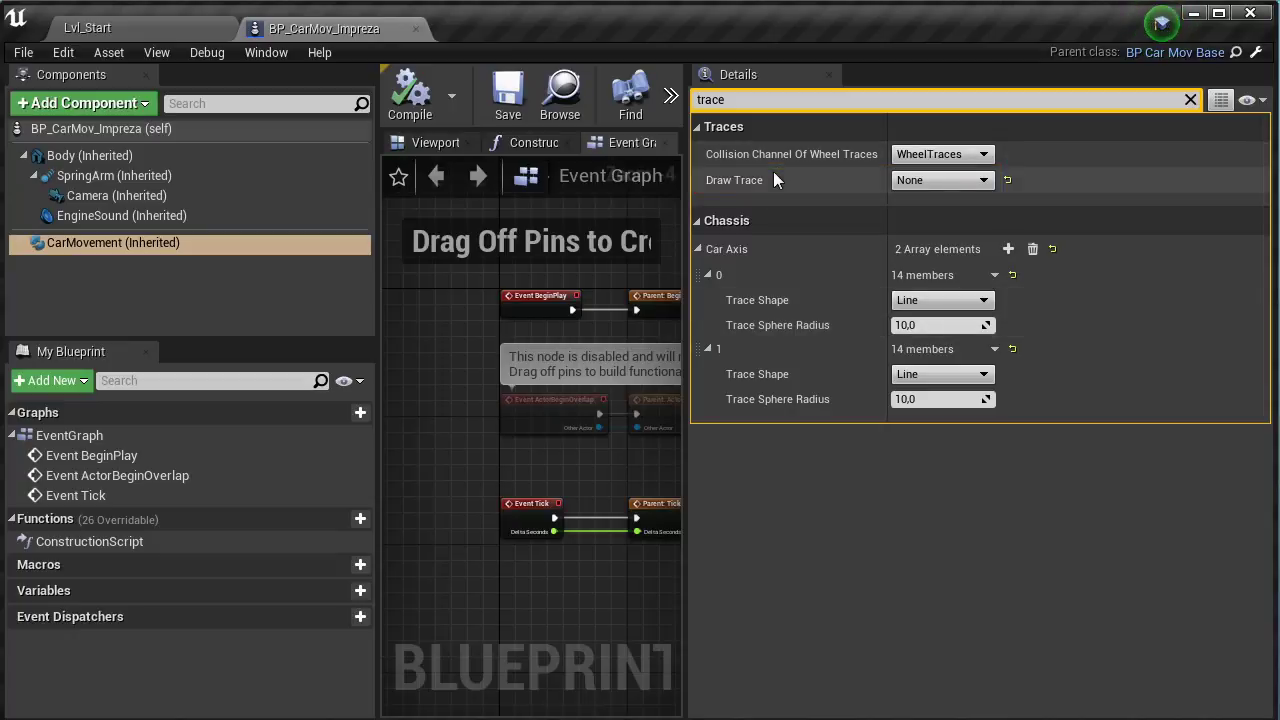
left_click(928, 210)
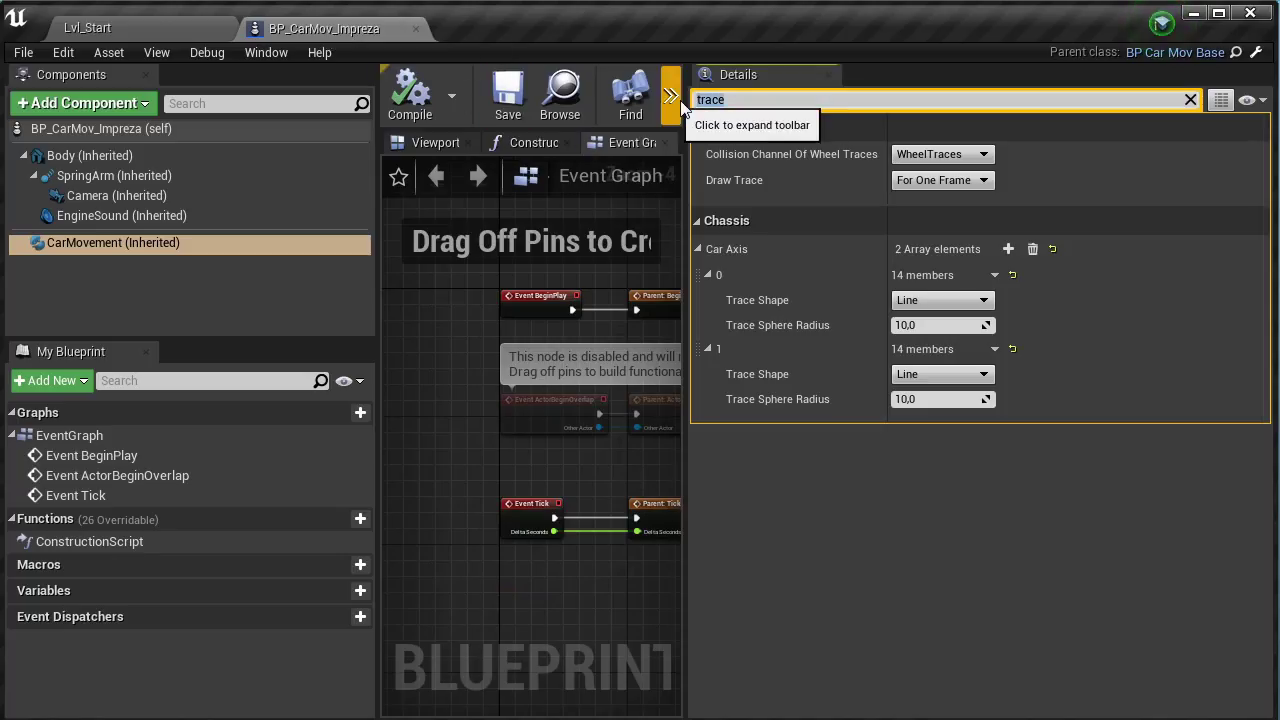
type("chassi")
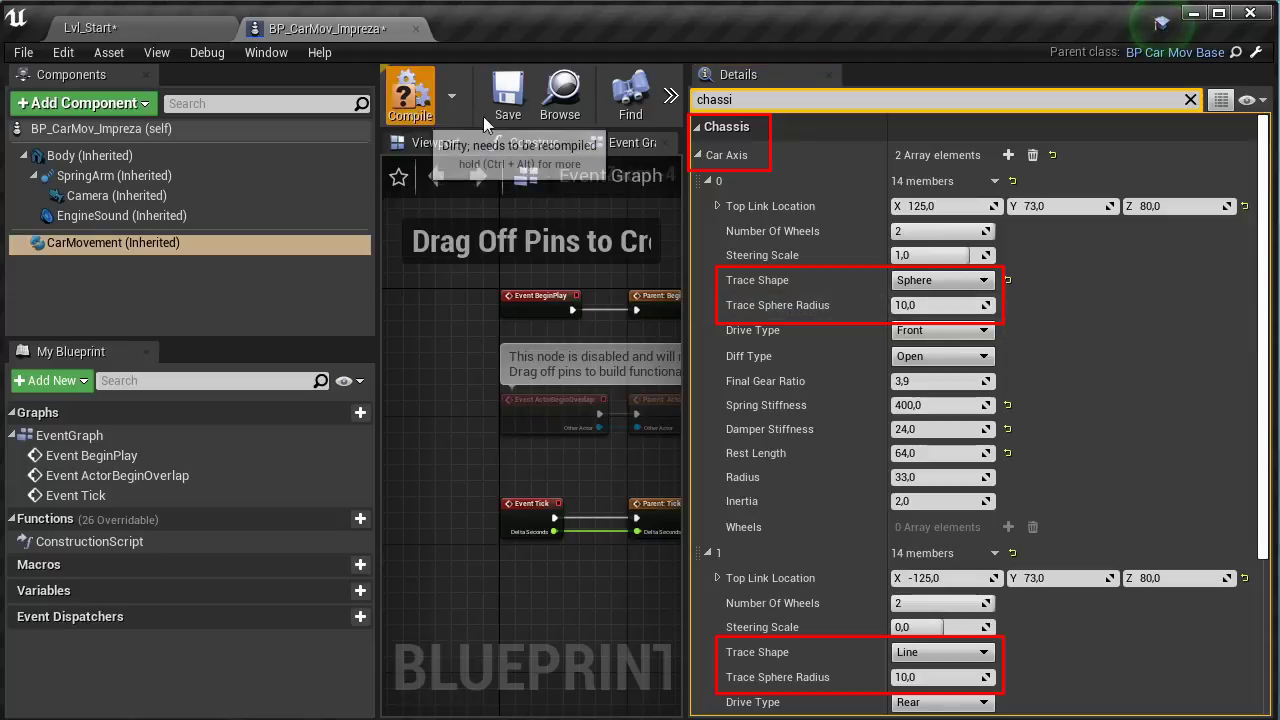
left_click(510, 105)
left_click(37, 55)
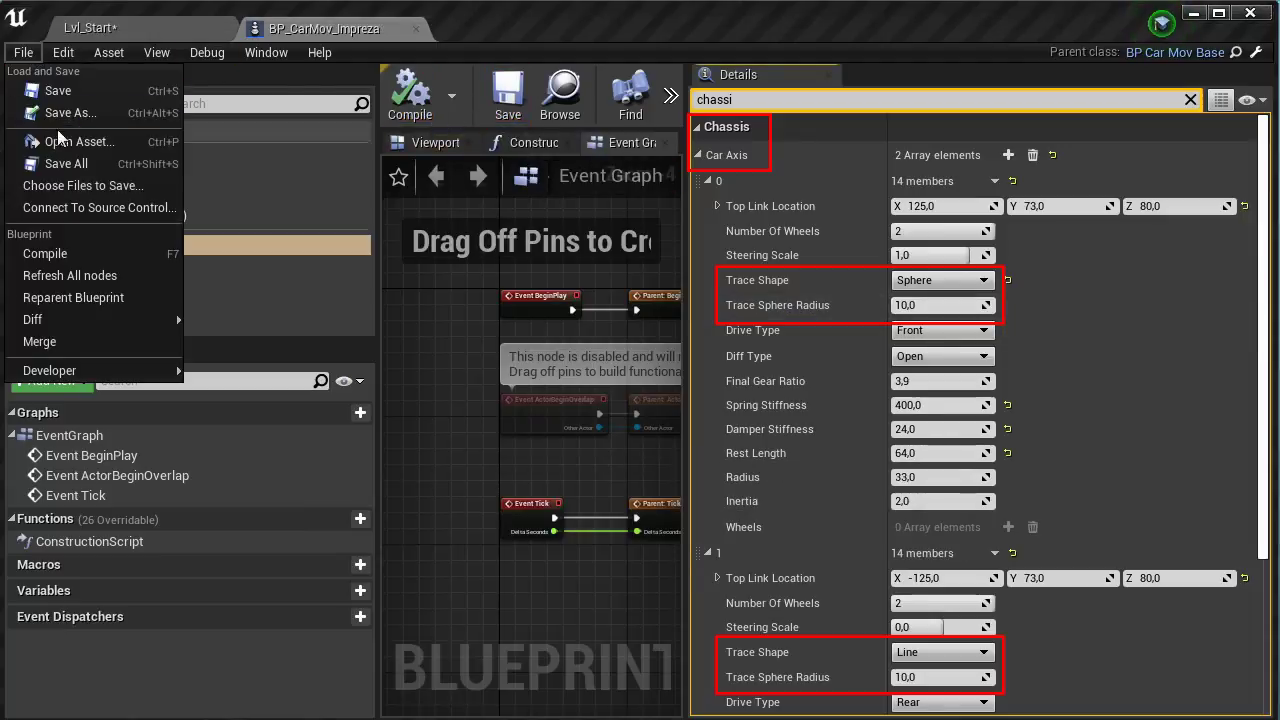
left_click(85, 150)
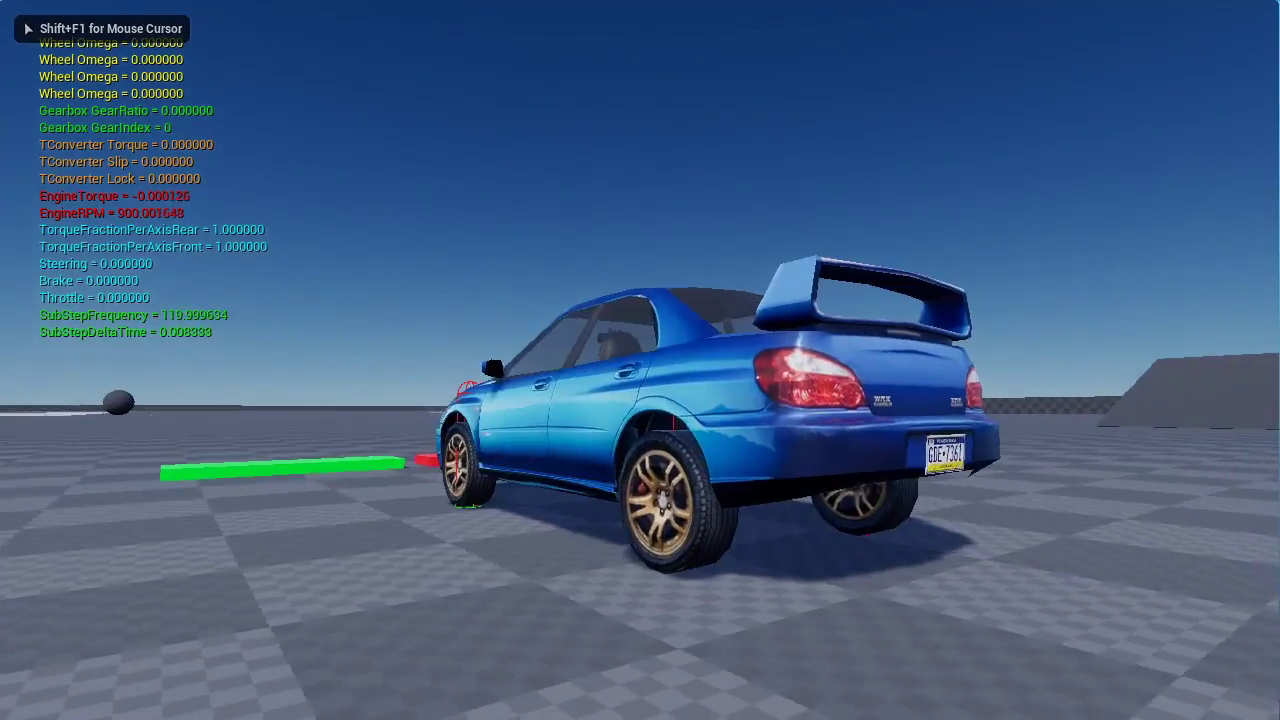
Step: Switch between wireframe, unlit and lit views while driving and braking the Impreza over the ramps
key("F1")
key("F3")
key("F1")
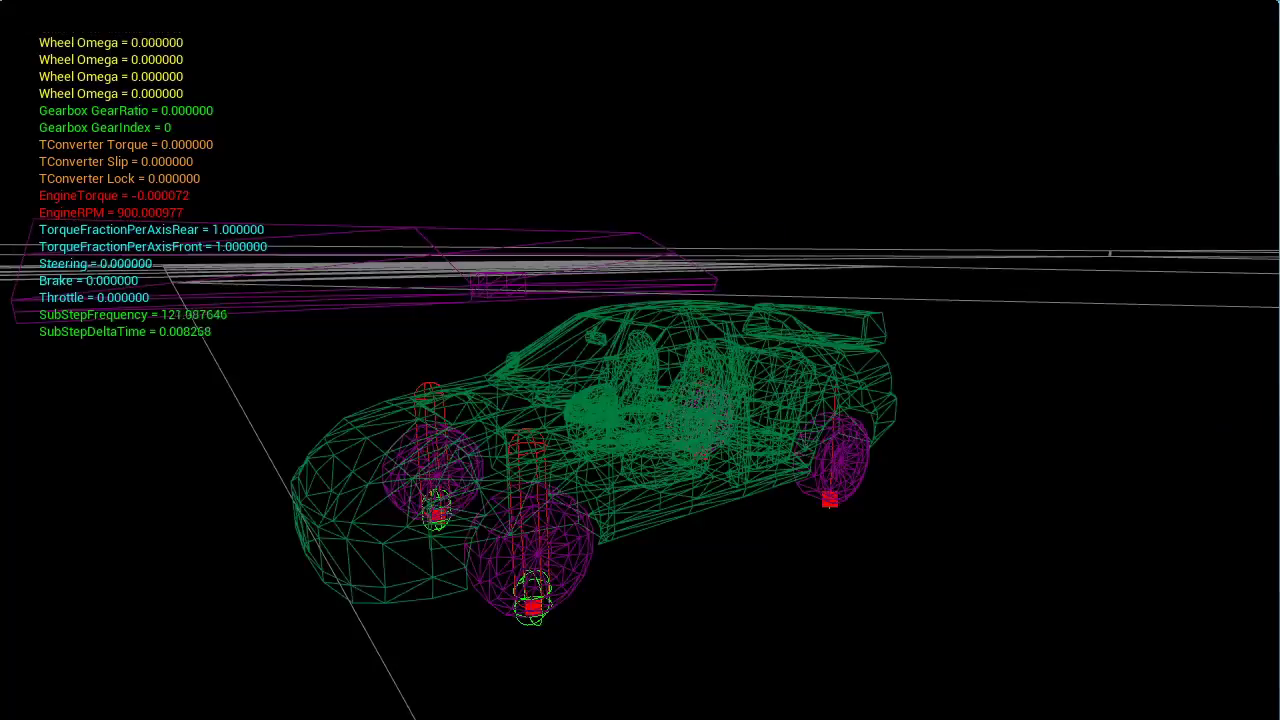
key("F2")
key("F3")
key("w")
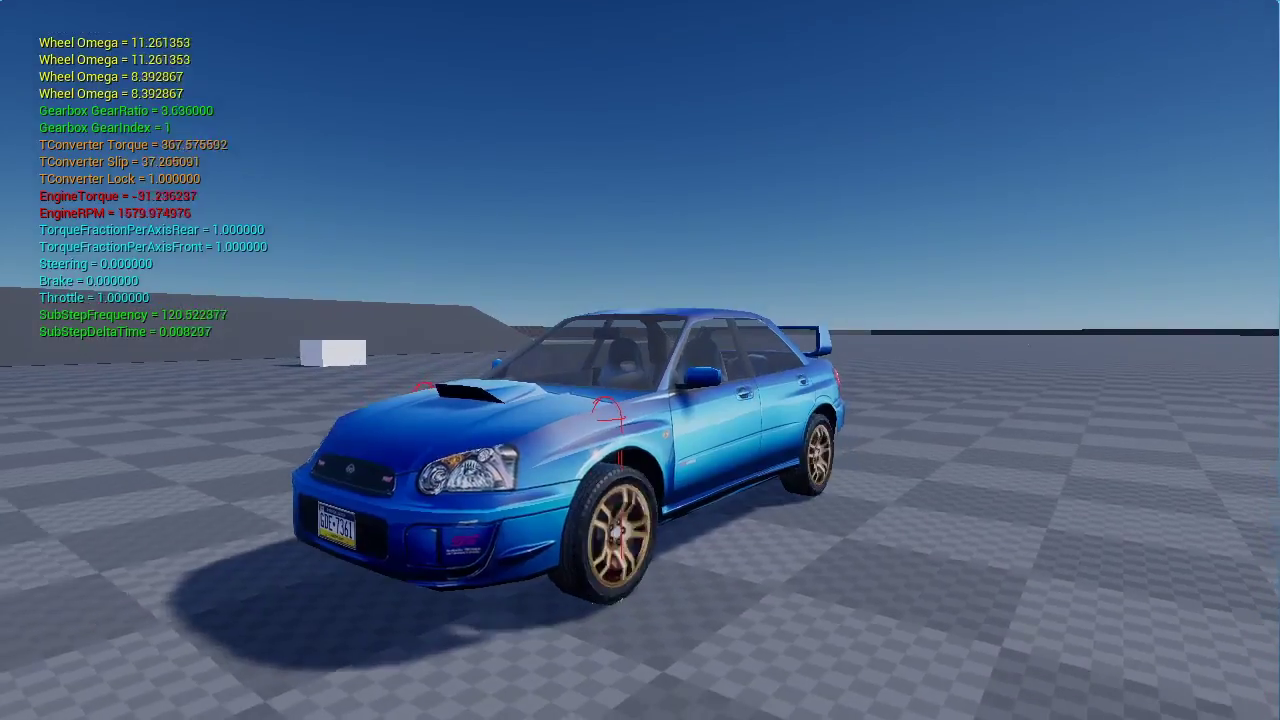
key("s")
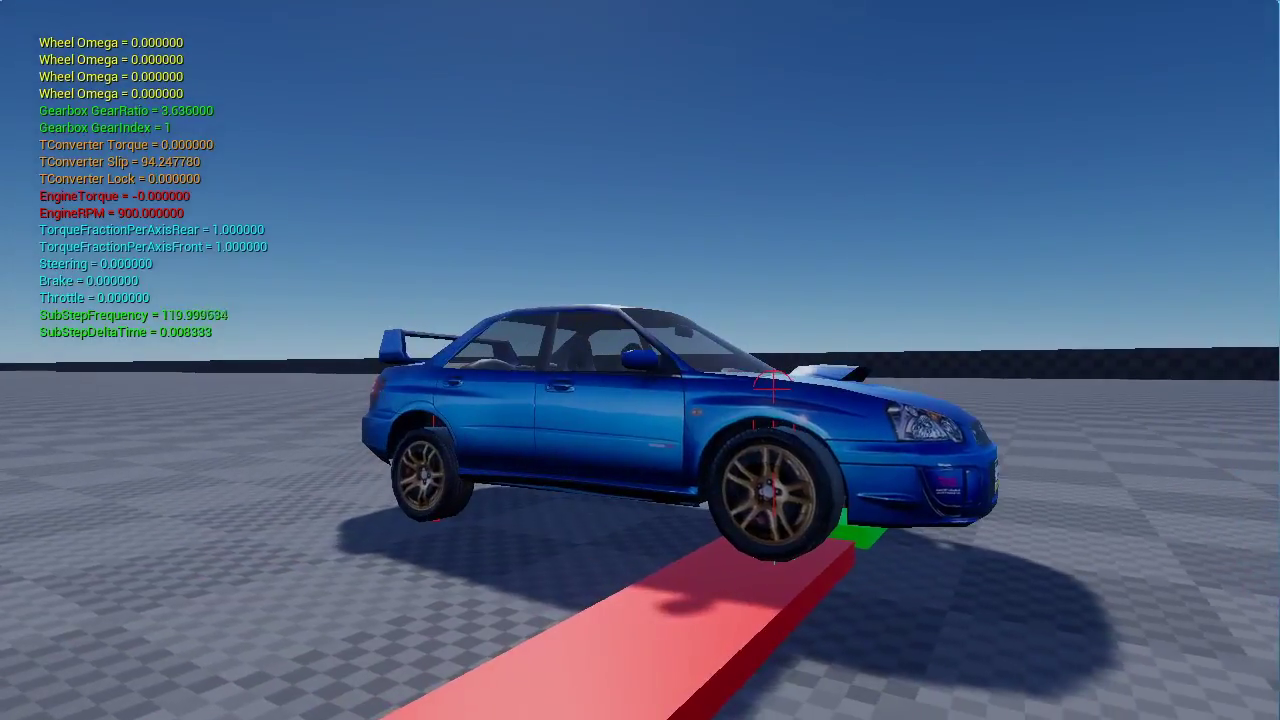
key("w")
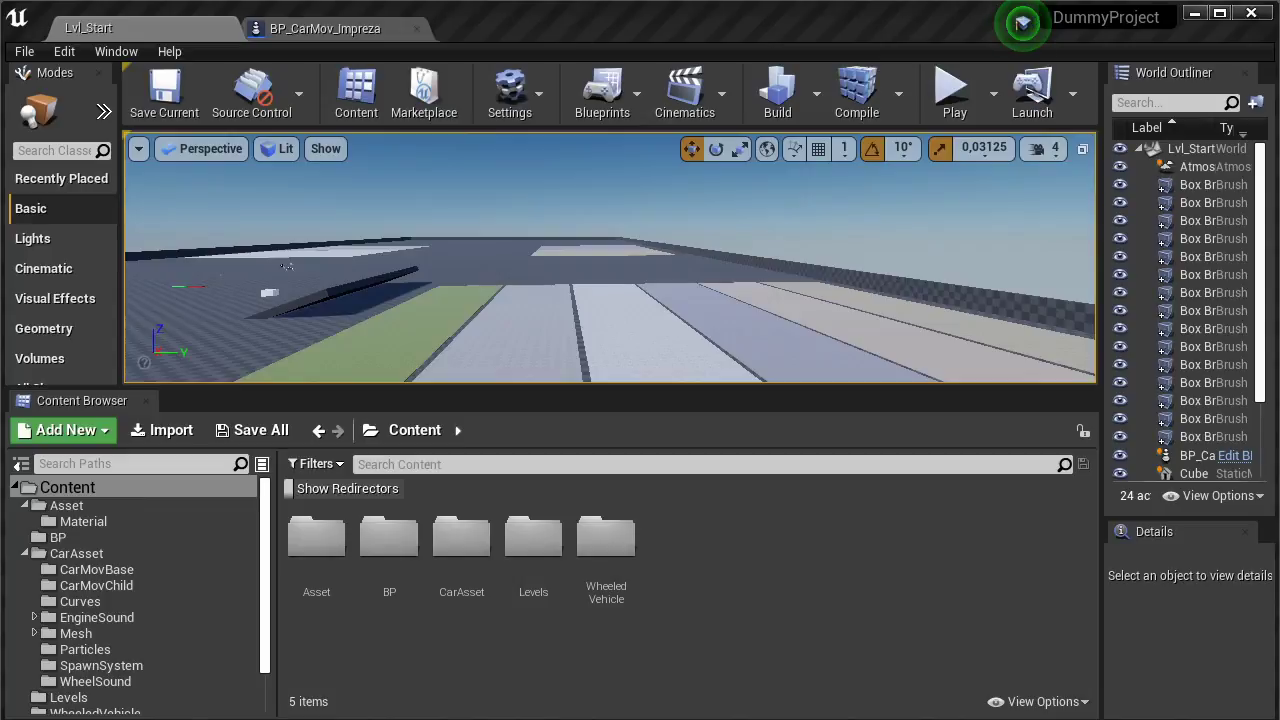
Step: Open the Asset/Material folder, enlarge the level viewport, and tilt the view toward the surface strips
double_click(333, 562)
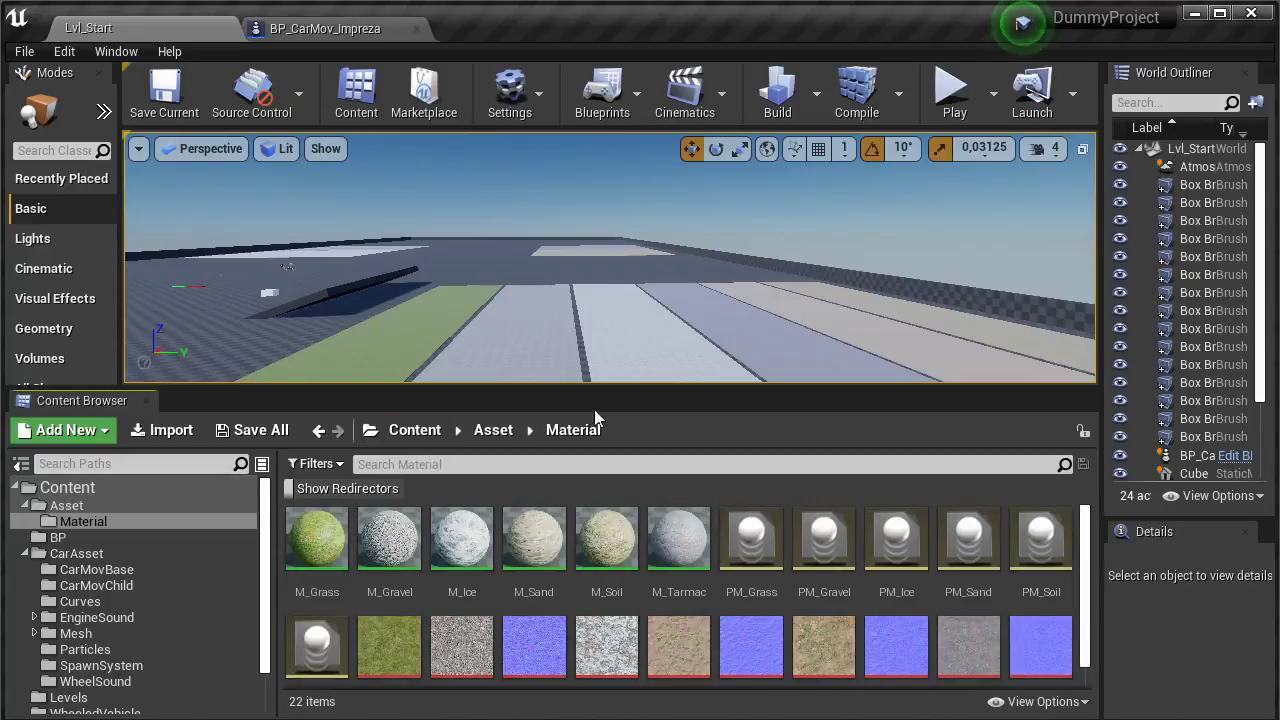
mouse_move(626, 387)
left_mouse_down()
mouse_move(626, 328)
mouse_move(620, 579)
left_mouse_up()
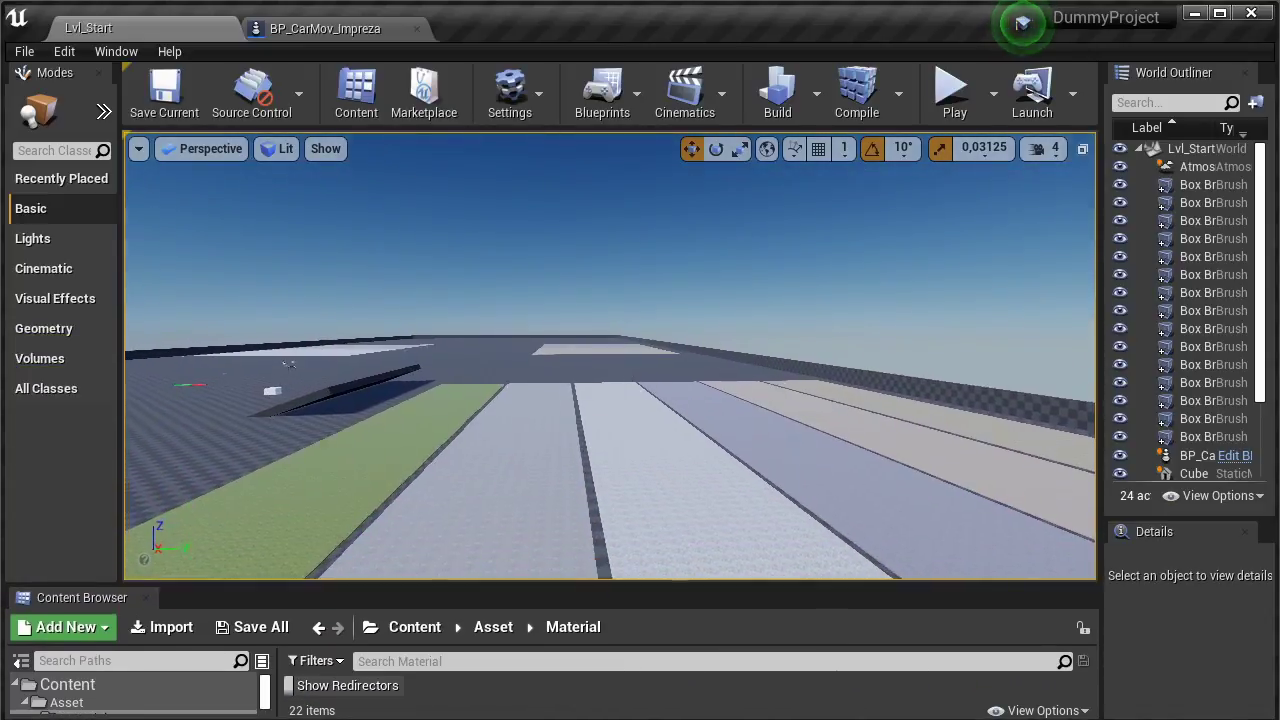
right_click_drag(610, 356, 610, 400)
Step: Start play and drive the blue car, steering hard to spin it, then brake to a stop
key("alt+p")
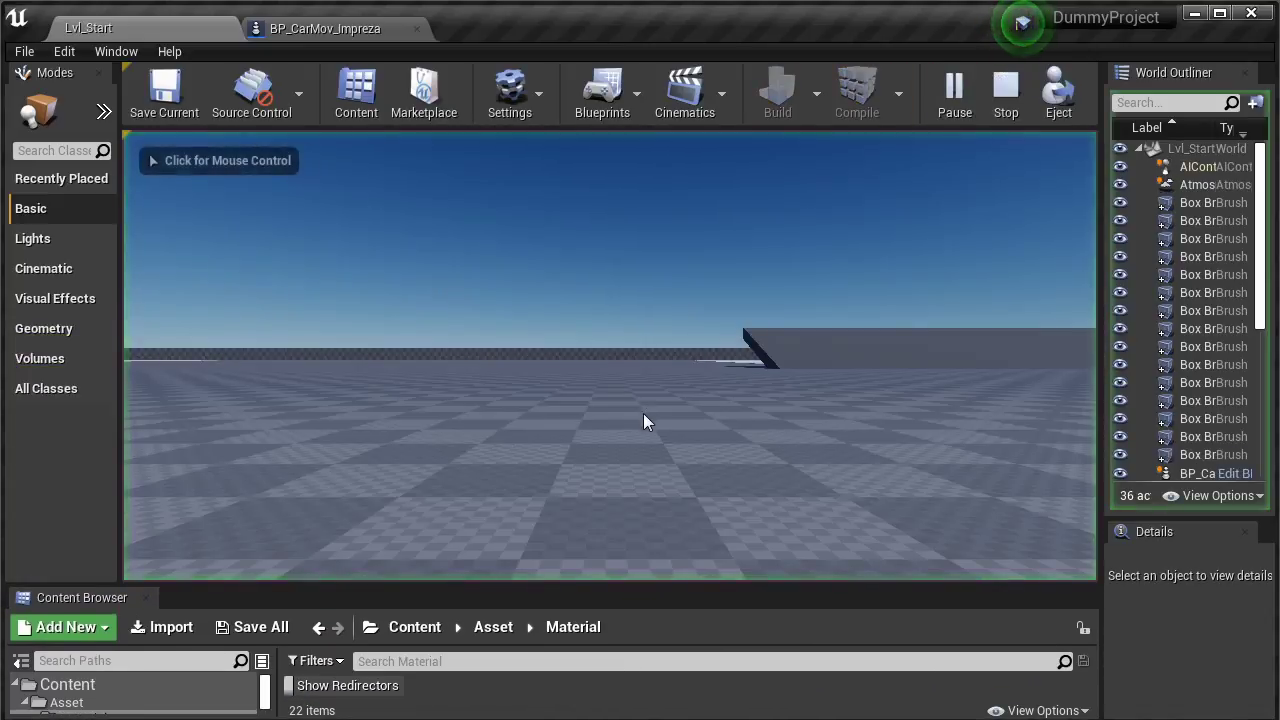
left_click(643, 413)
key("F11")
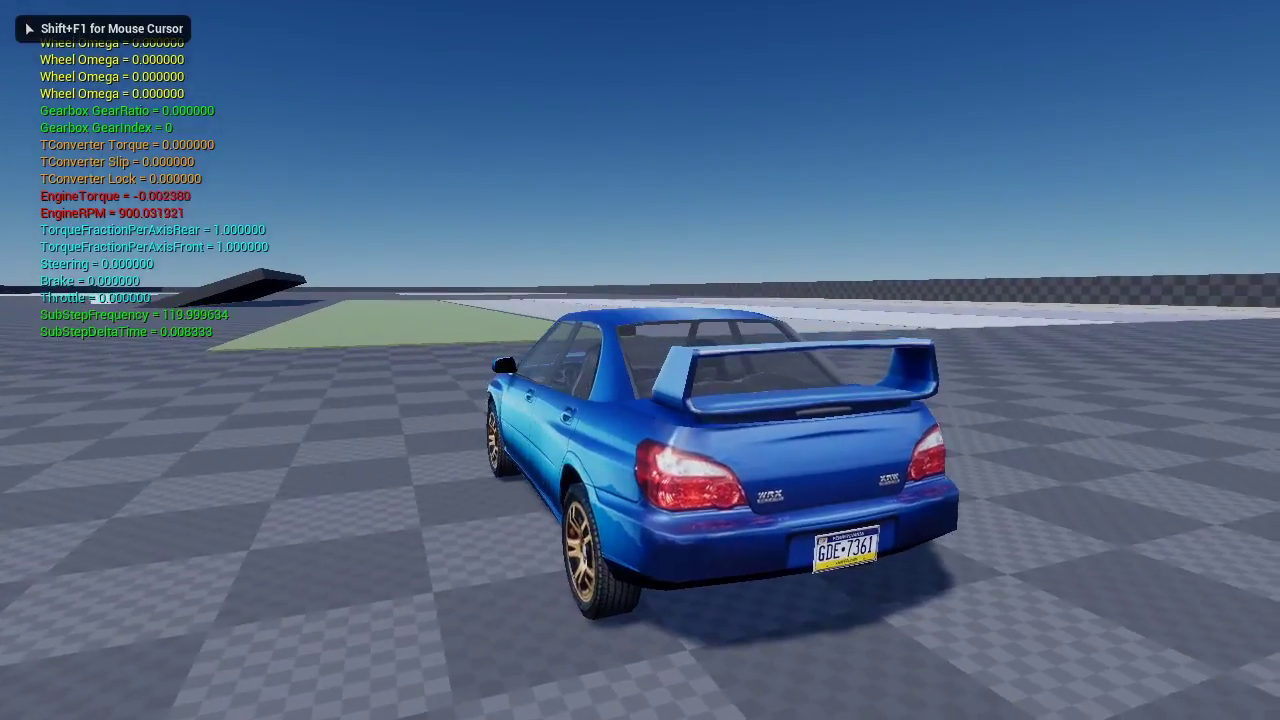
key("w")
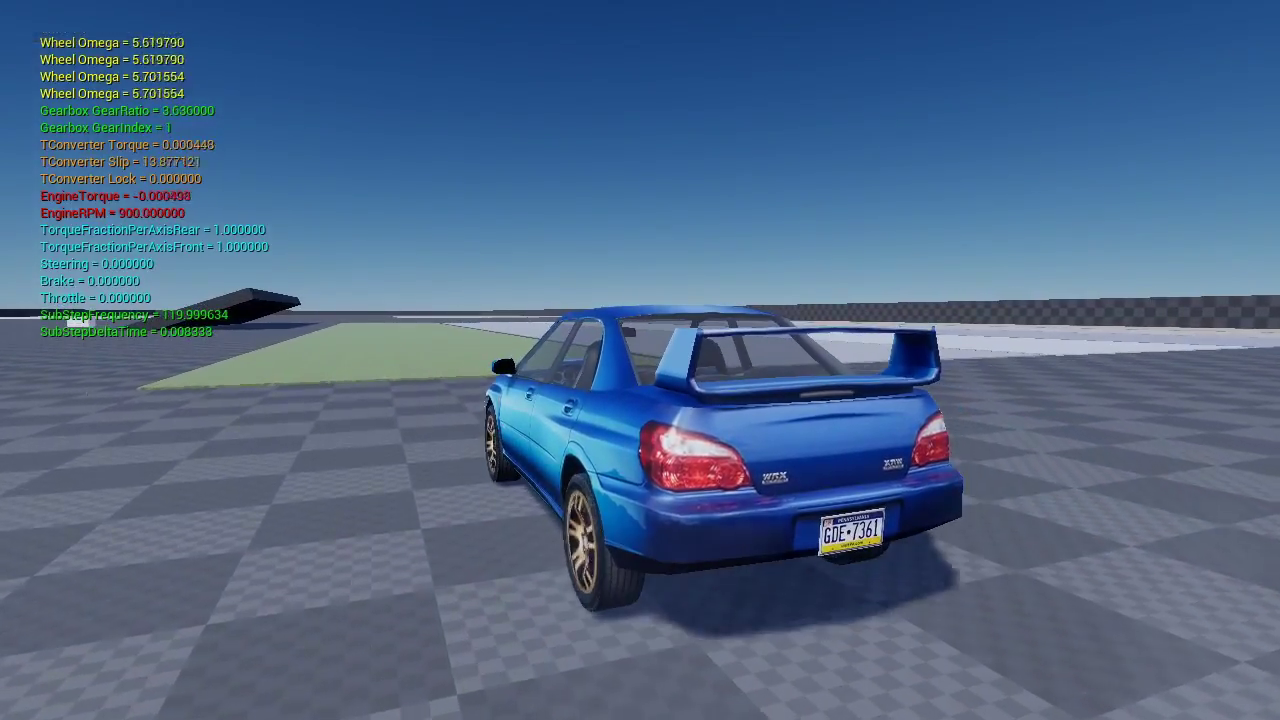
key("w")
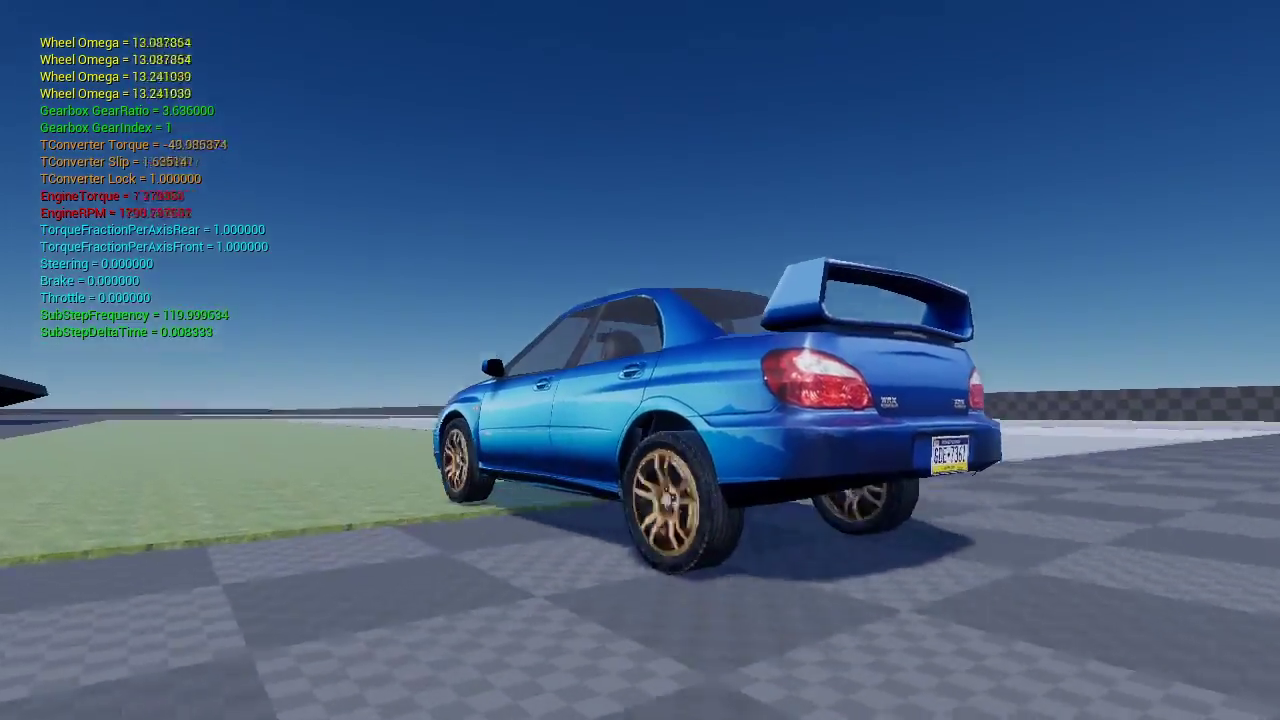
key("a")
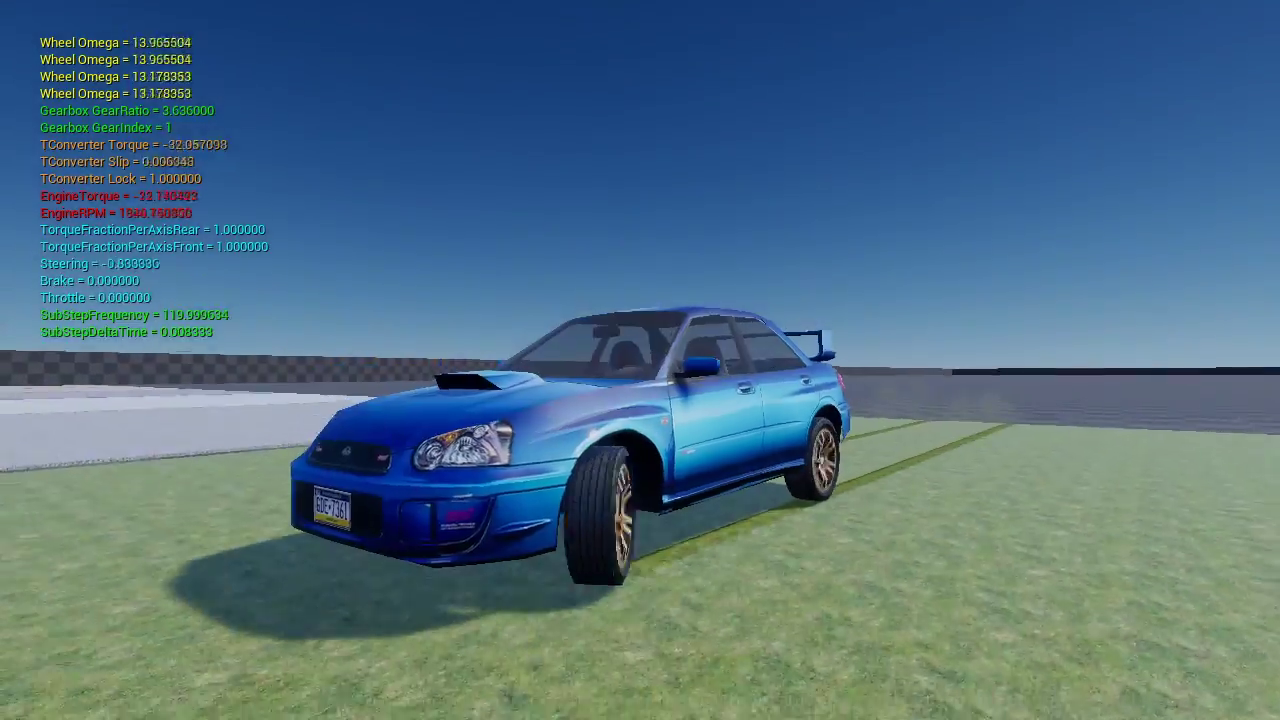
key("d")
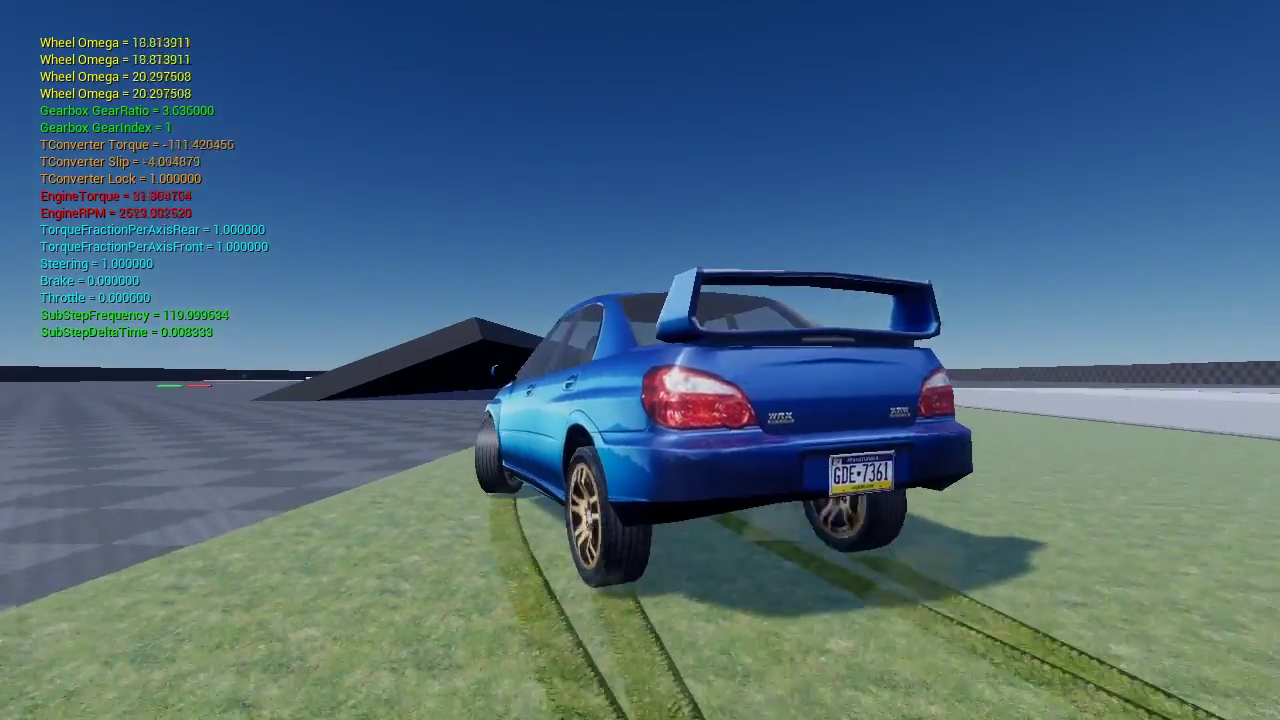
key("w")
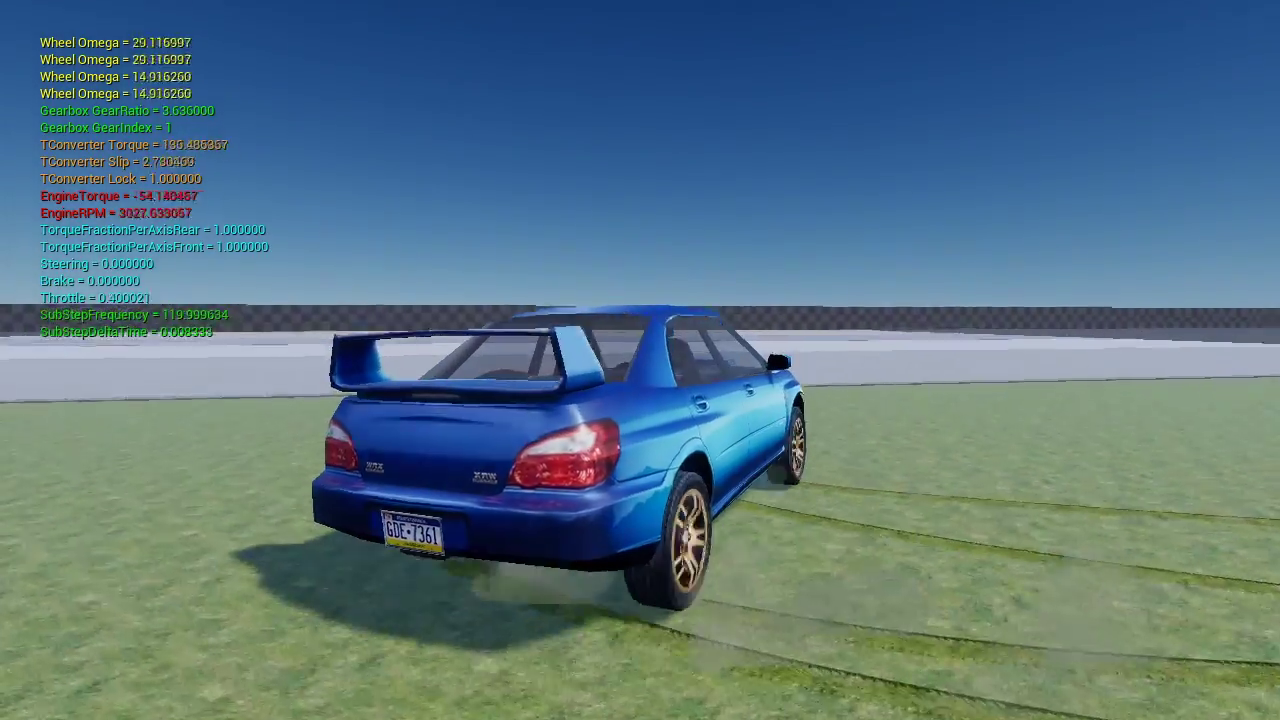
key("d")
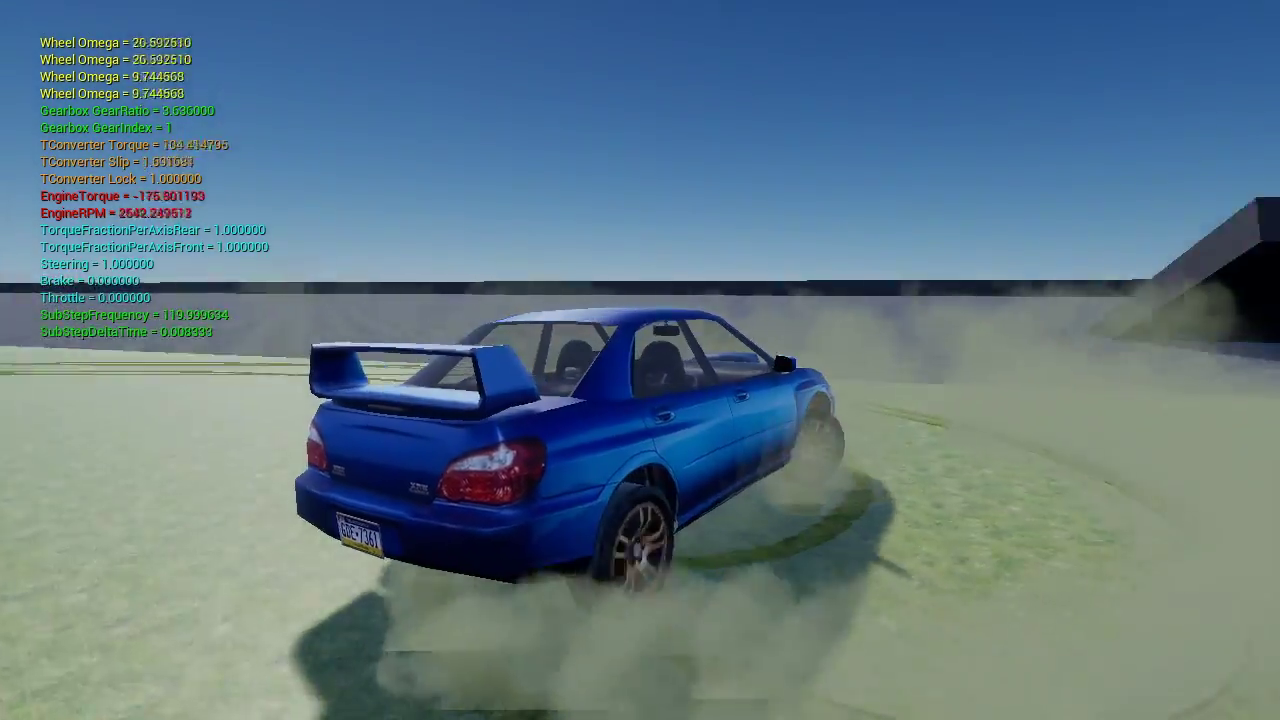
key("a")
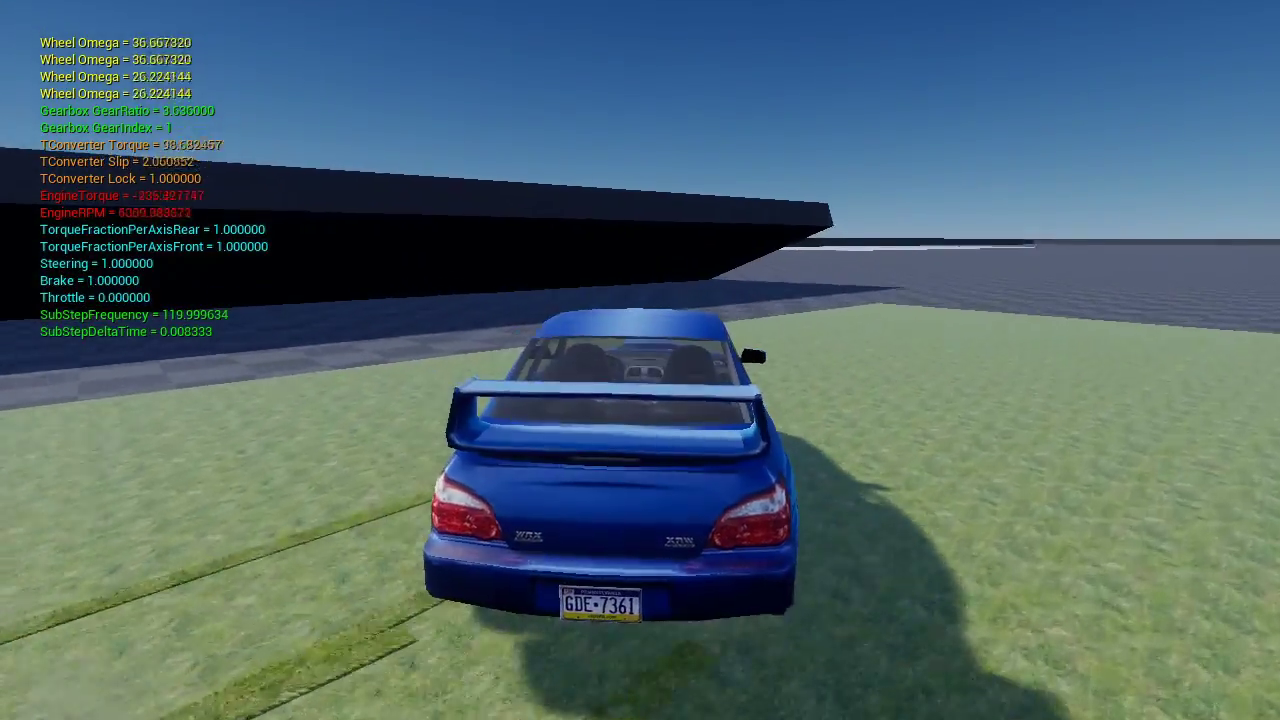
key("w")
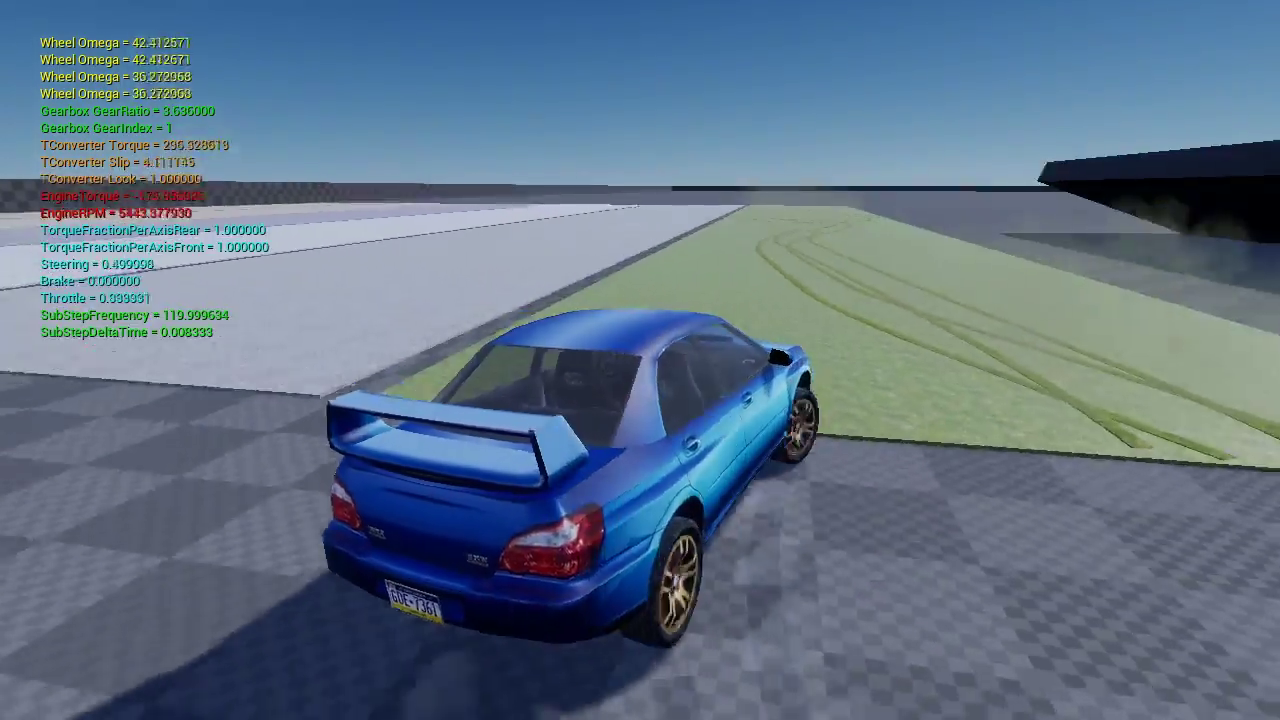
key("s")
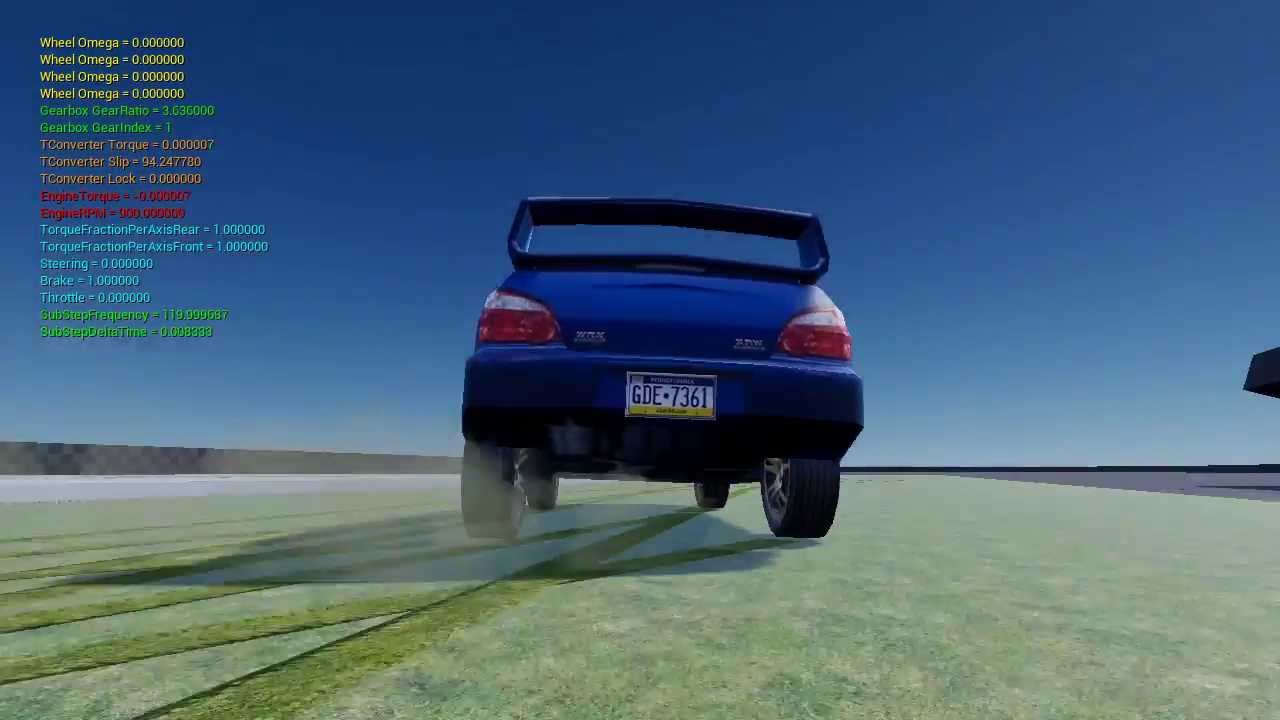
Step: Accelerate while turning, spin the car again with hard steering and braking, then drive forward
key("w")
key("d")
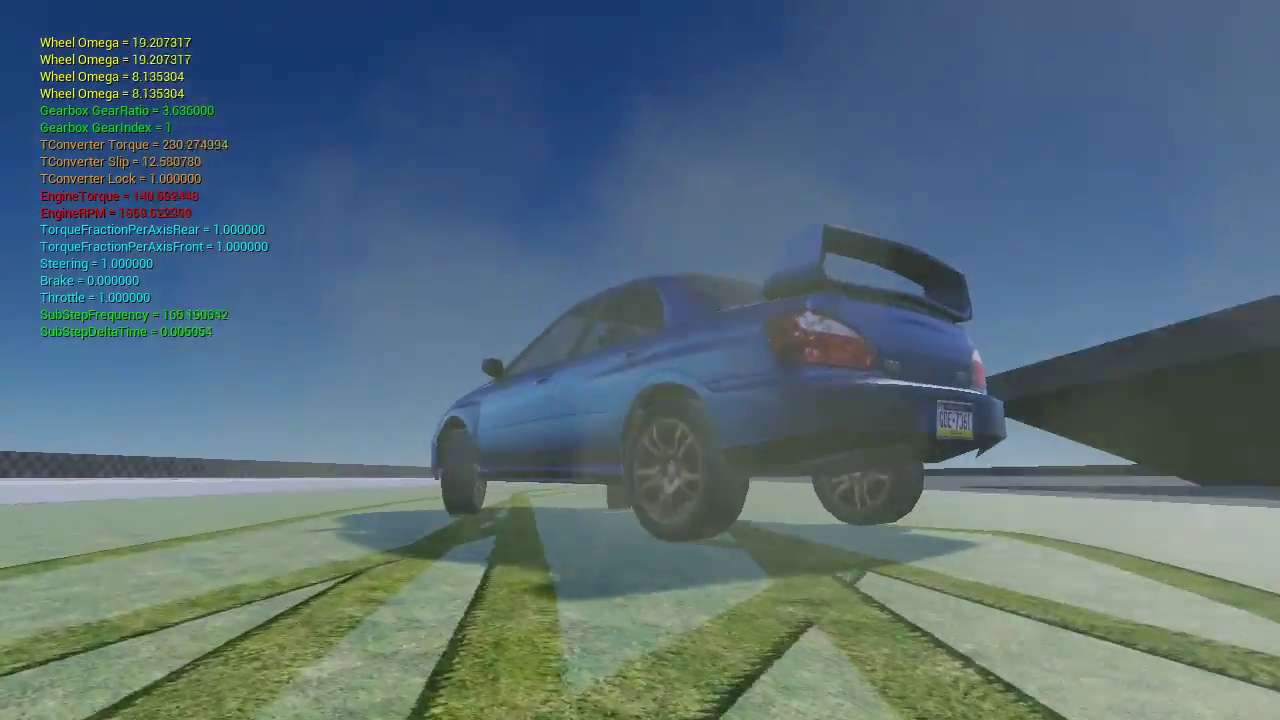
key("a")
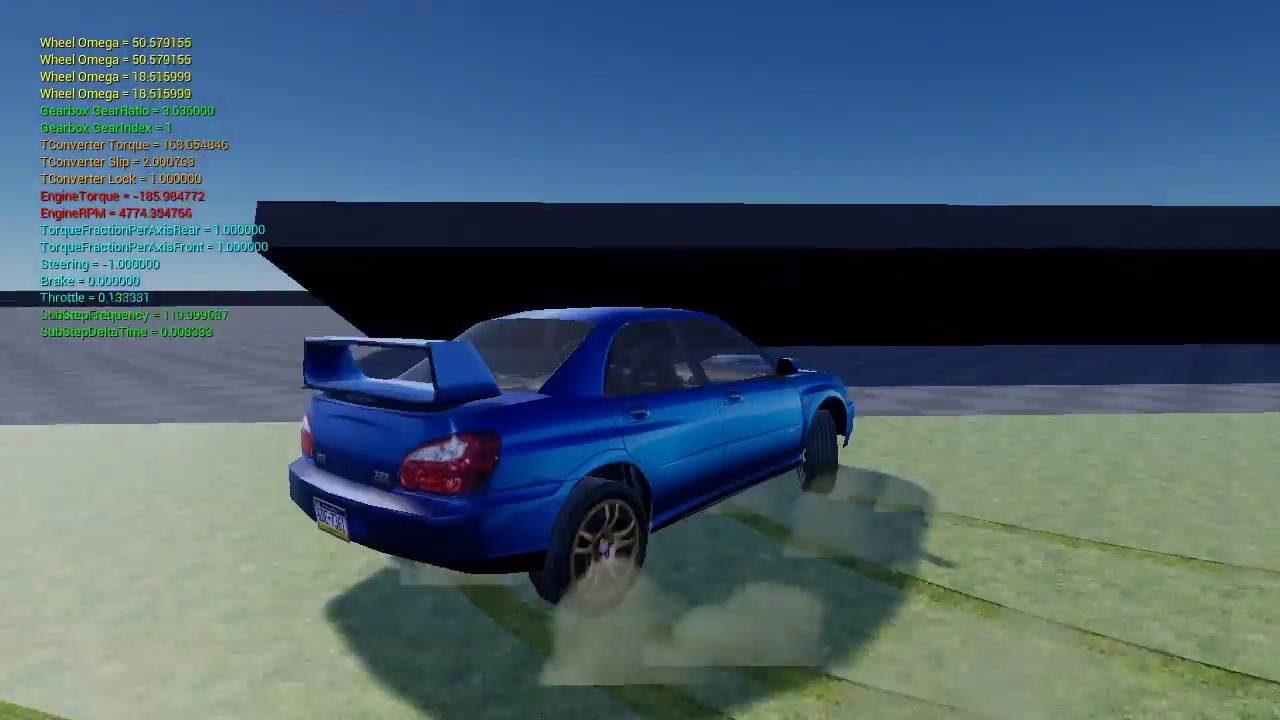
key("d")
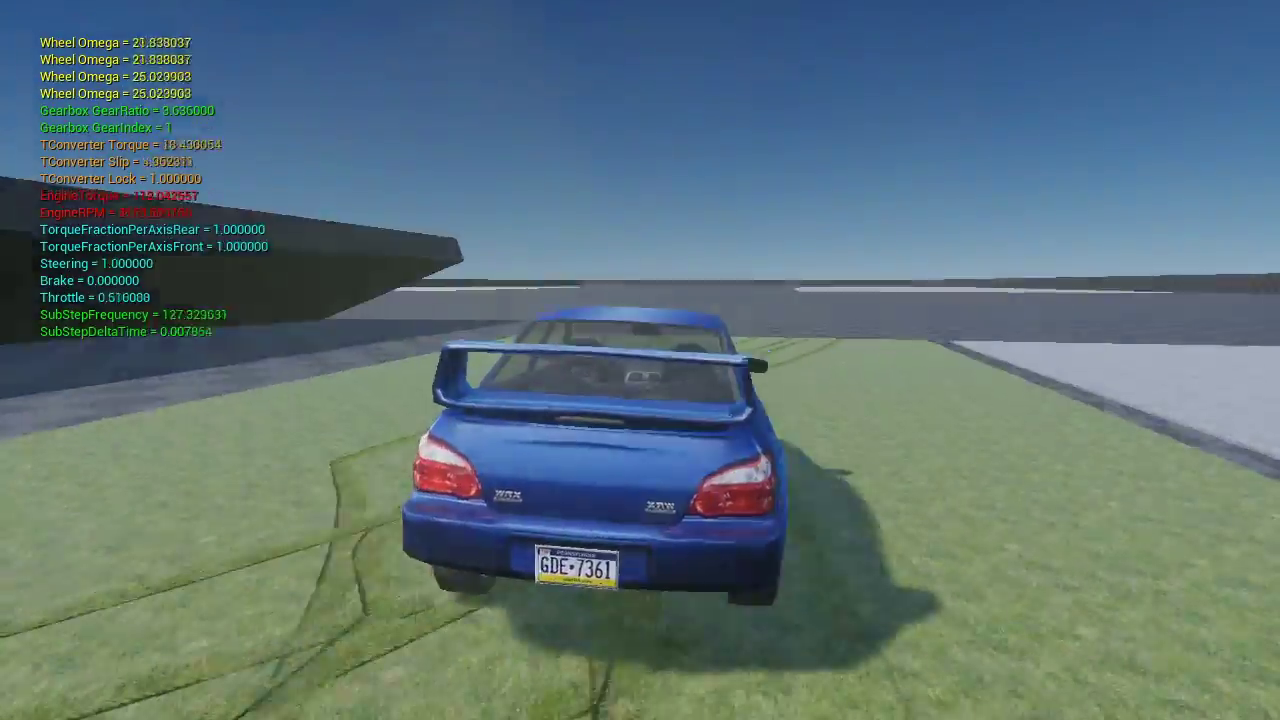
key("s")
key("w")
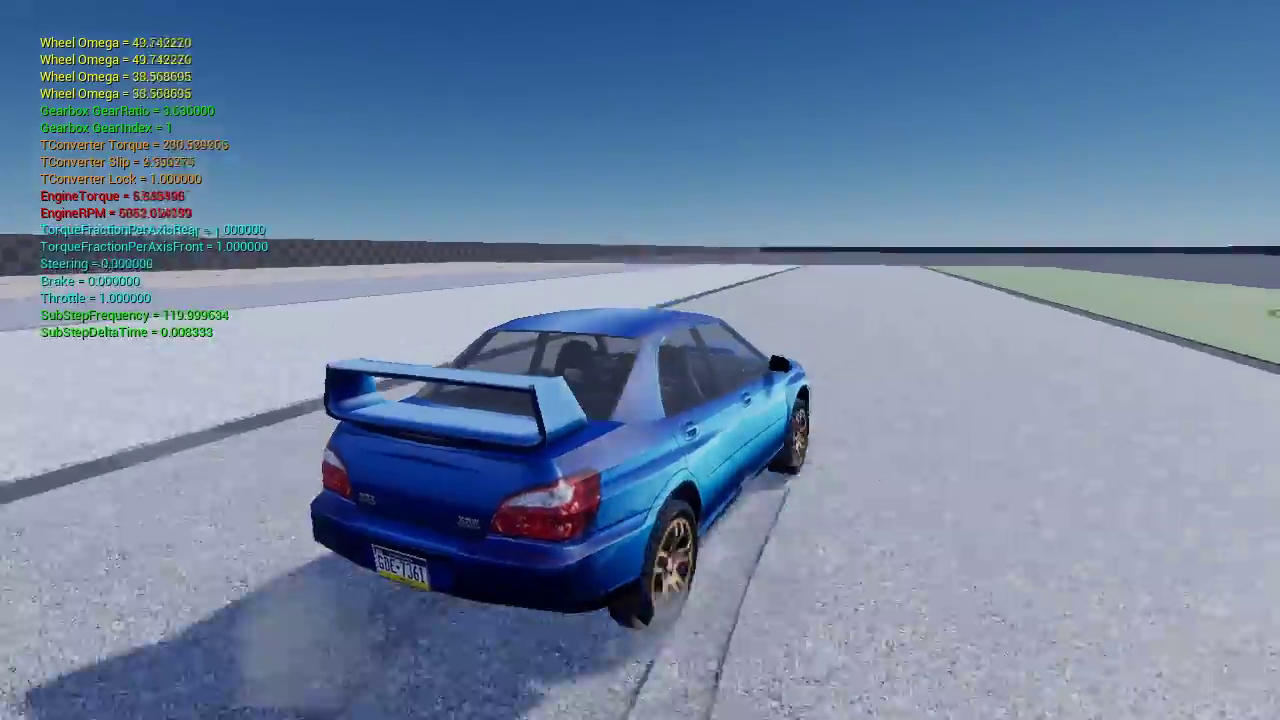
key("w")
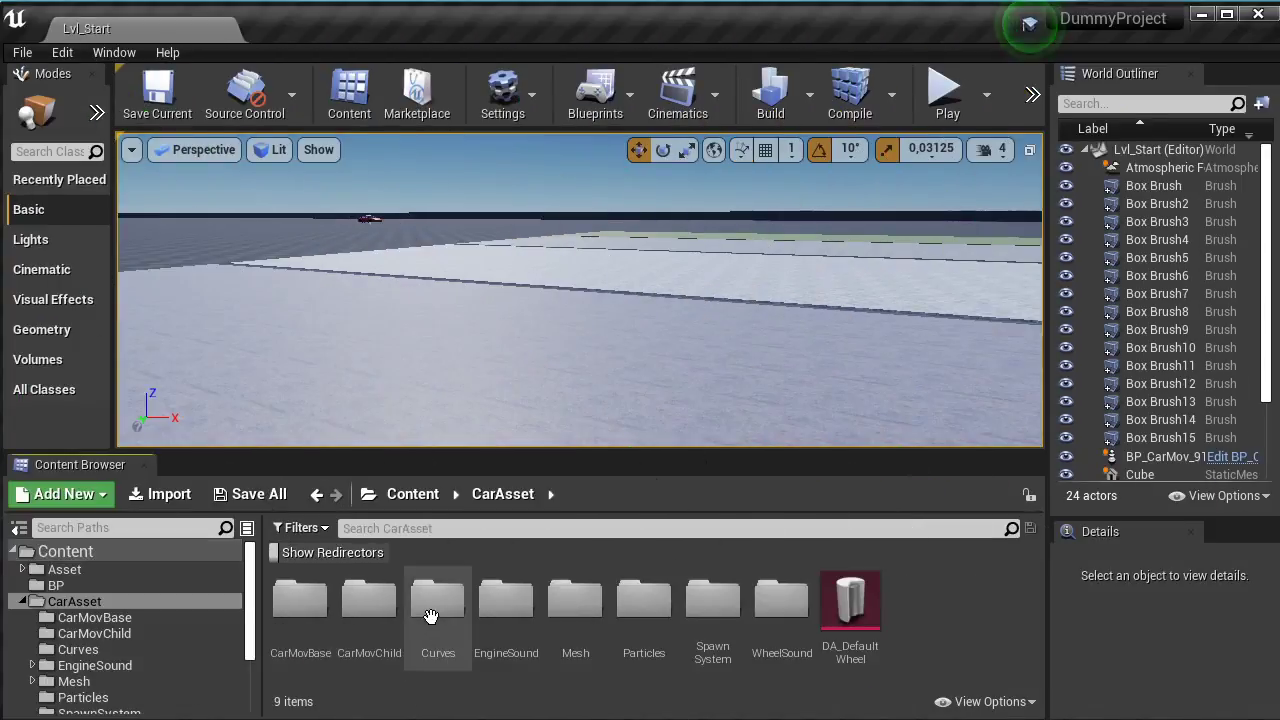
Step: Open BP_CarMovBase from the CarMovBase folder and view its class settings
left_click(300, 605)
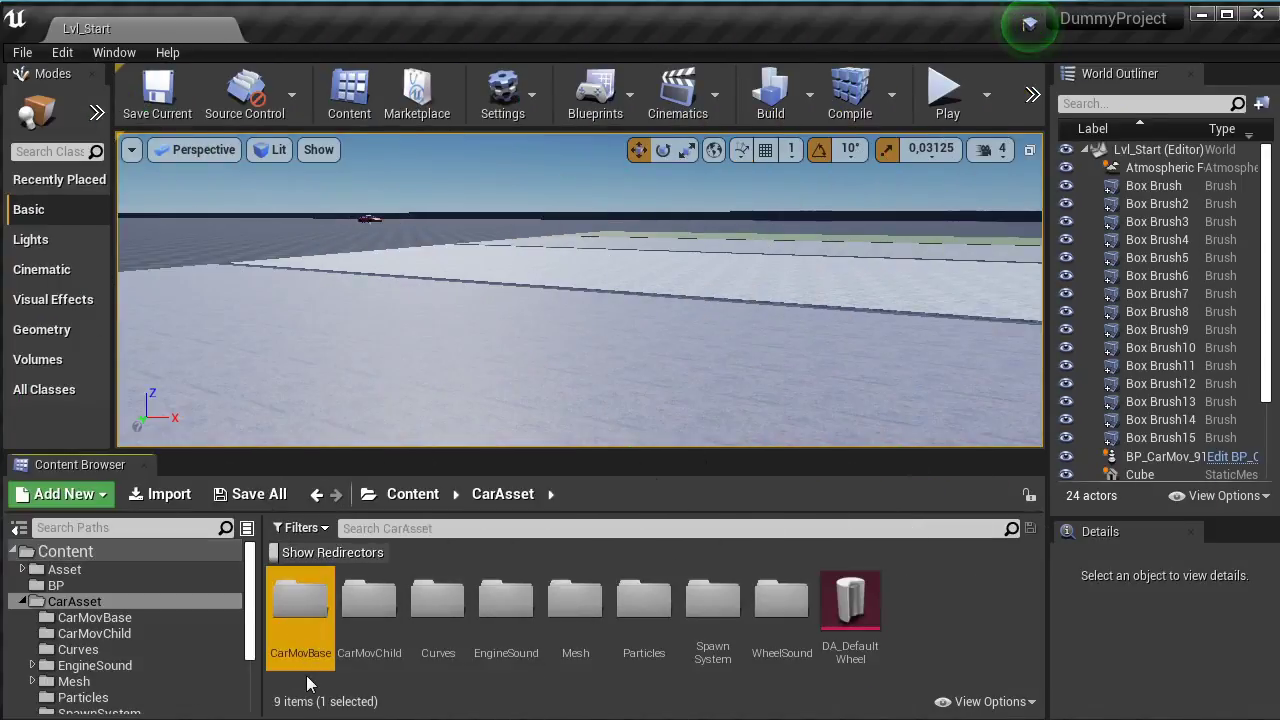
left_click(368, 600)
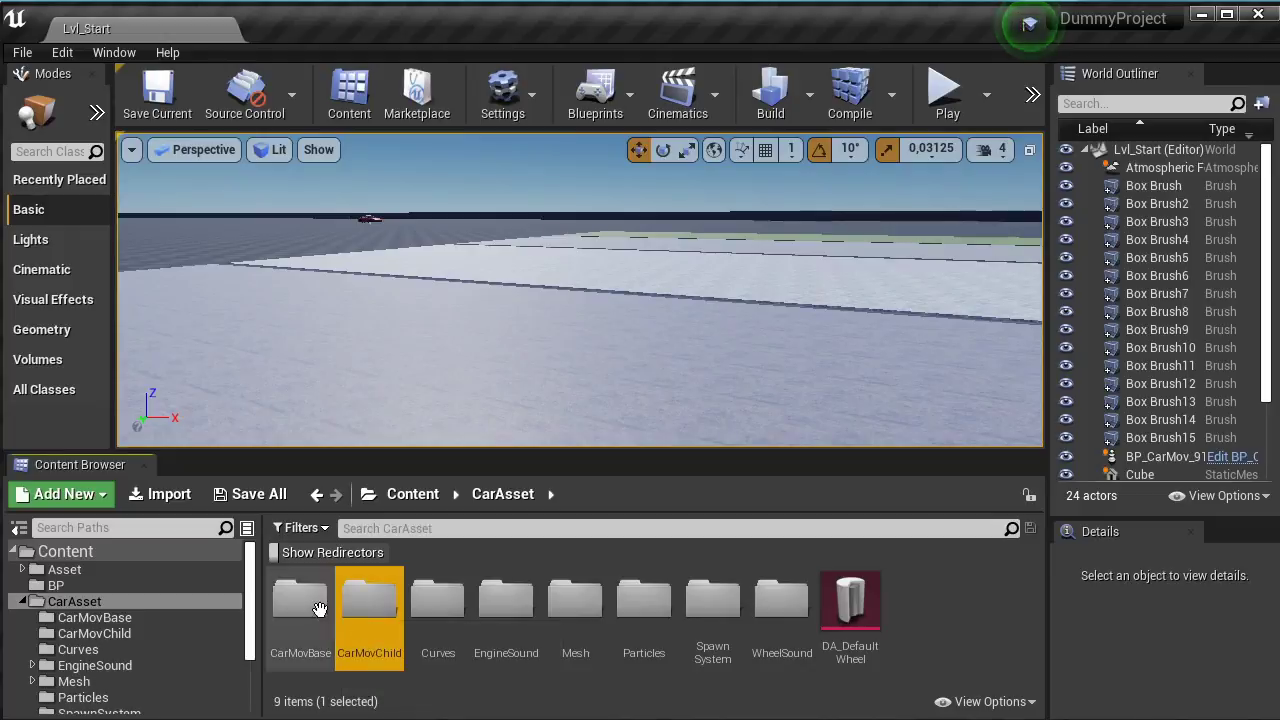
double_click(318, 608)
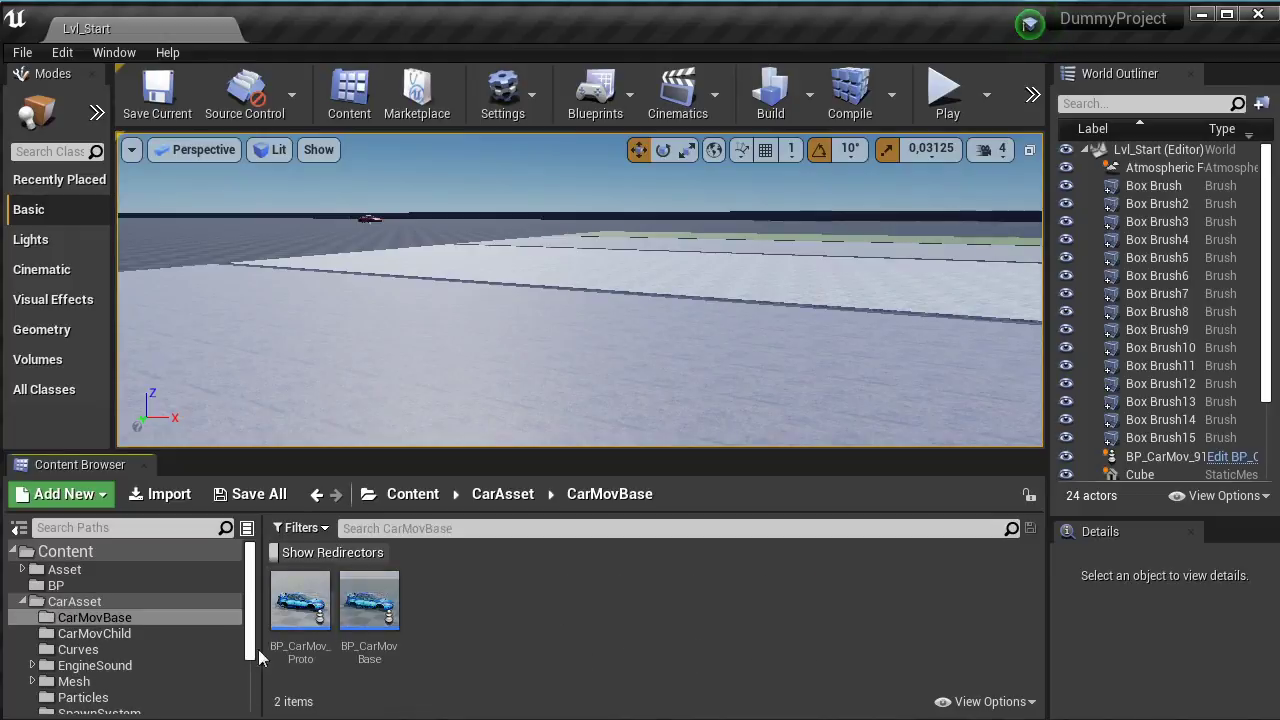
double_click(370, 605)
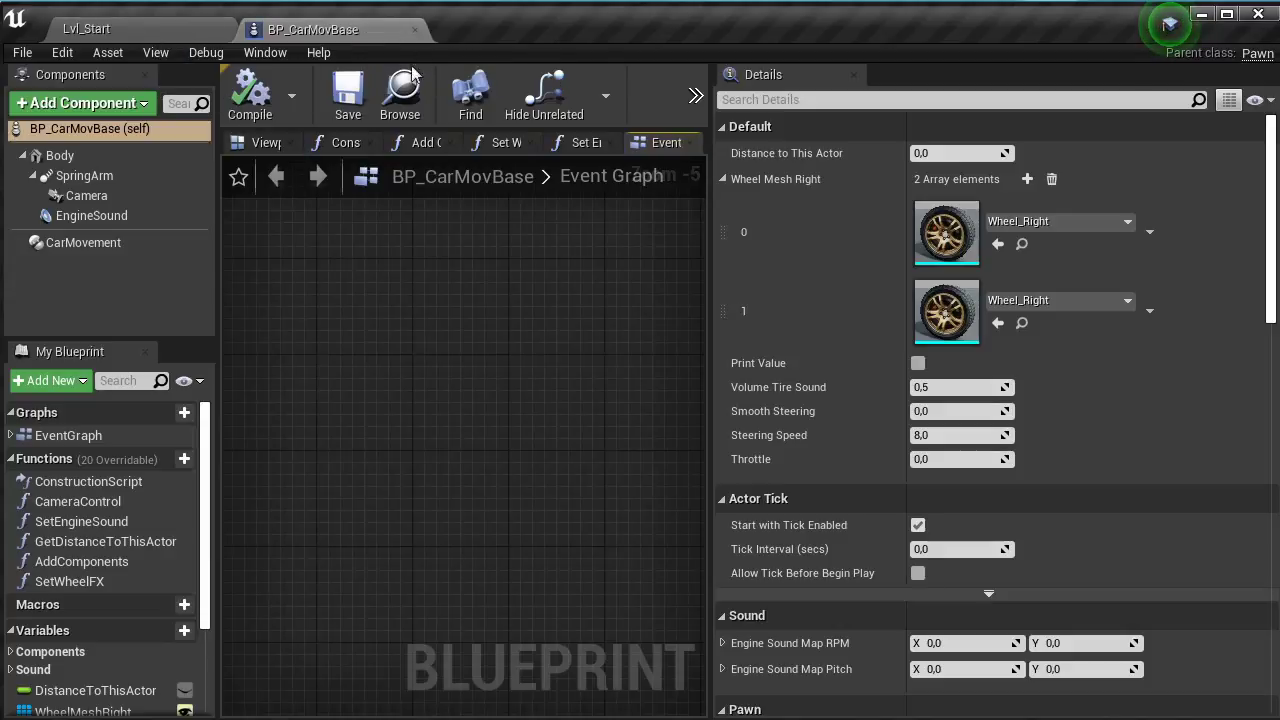
left_click_drag(213, 218, 160, 218)
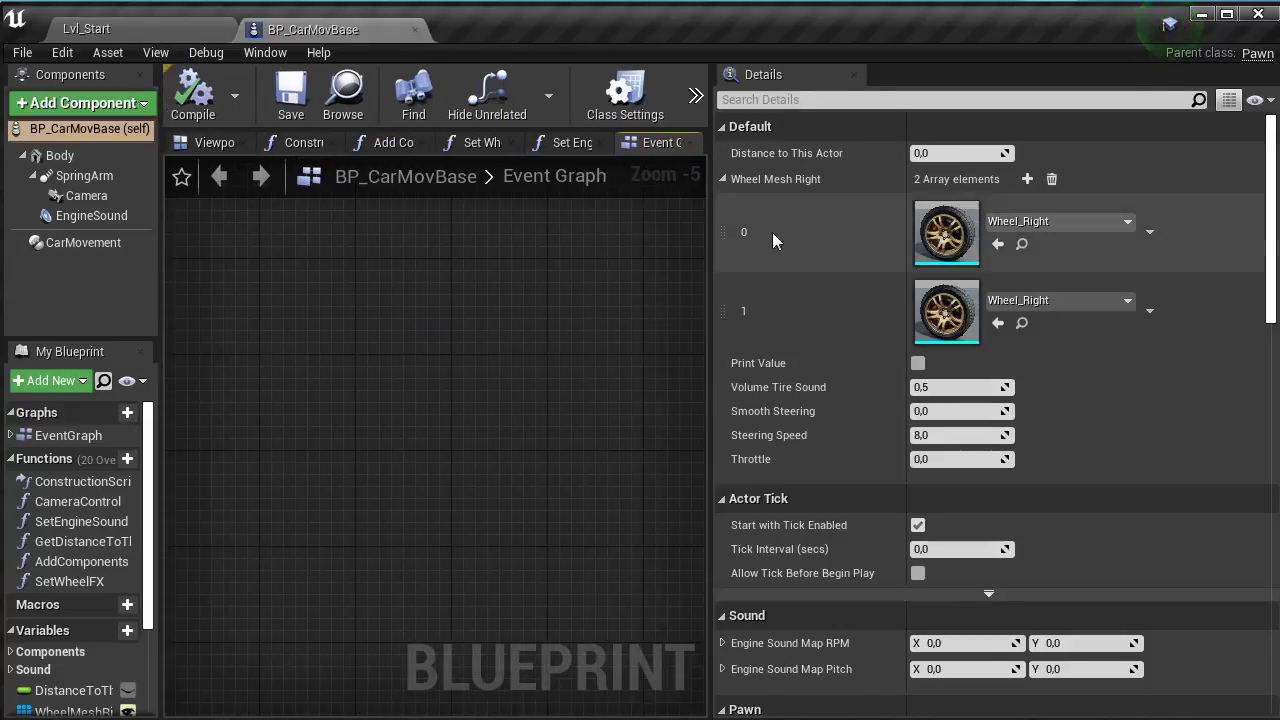
left_click(630, 105)
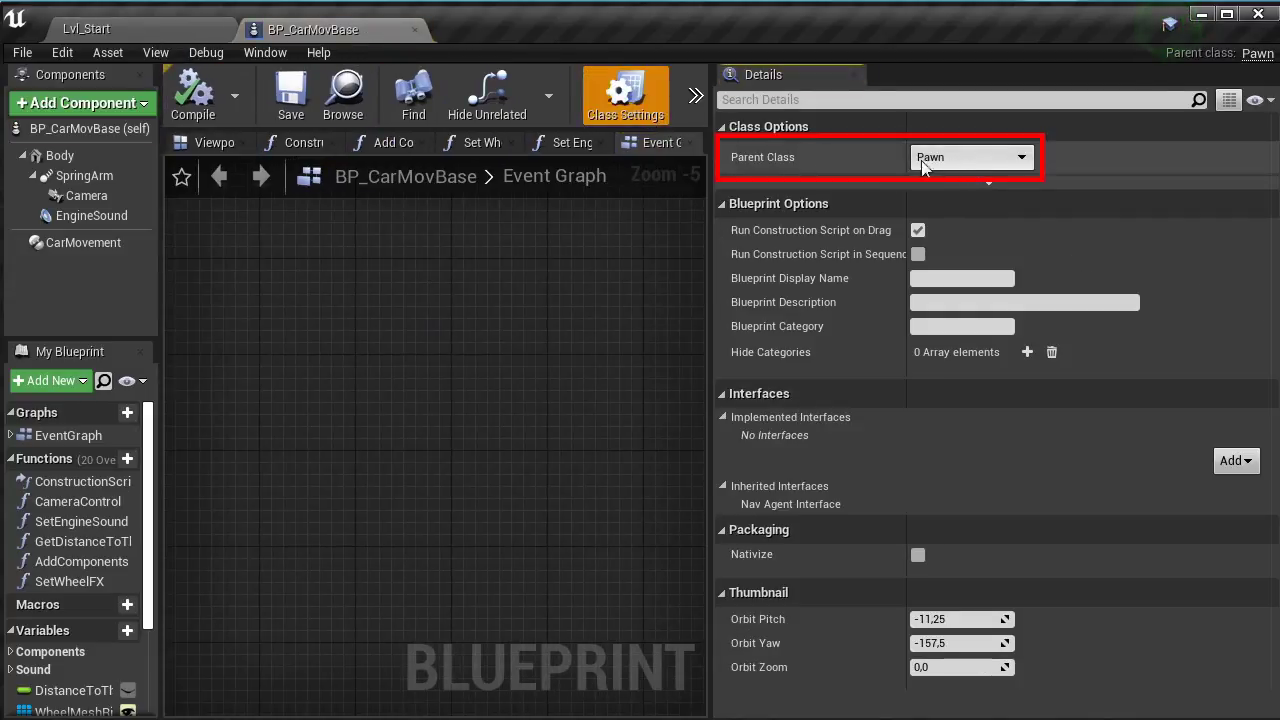
Step: Open BP_CarMov_Impreza from CarMovChild and check that its parent class is BP Car Mov Base
left_click(150, 29)
double_click(369, 600)
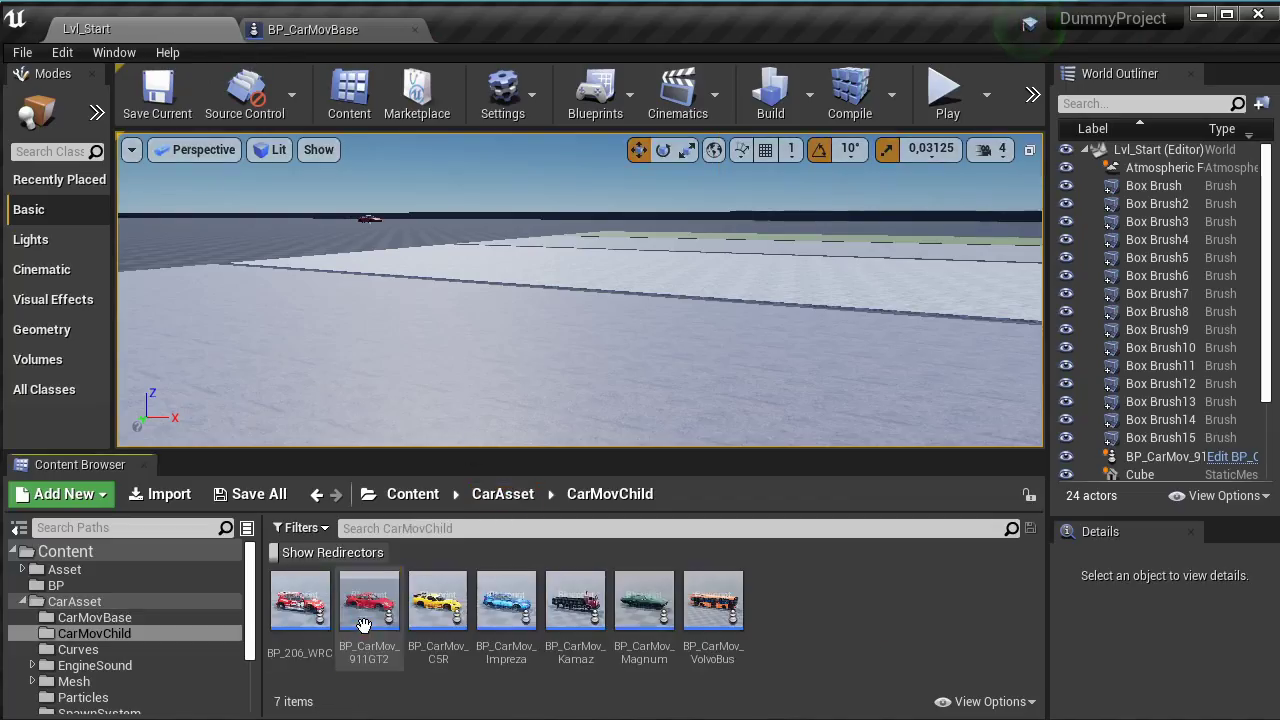
double_click(506, 600)
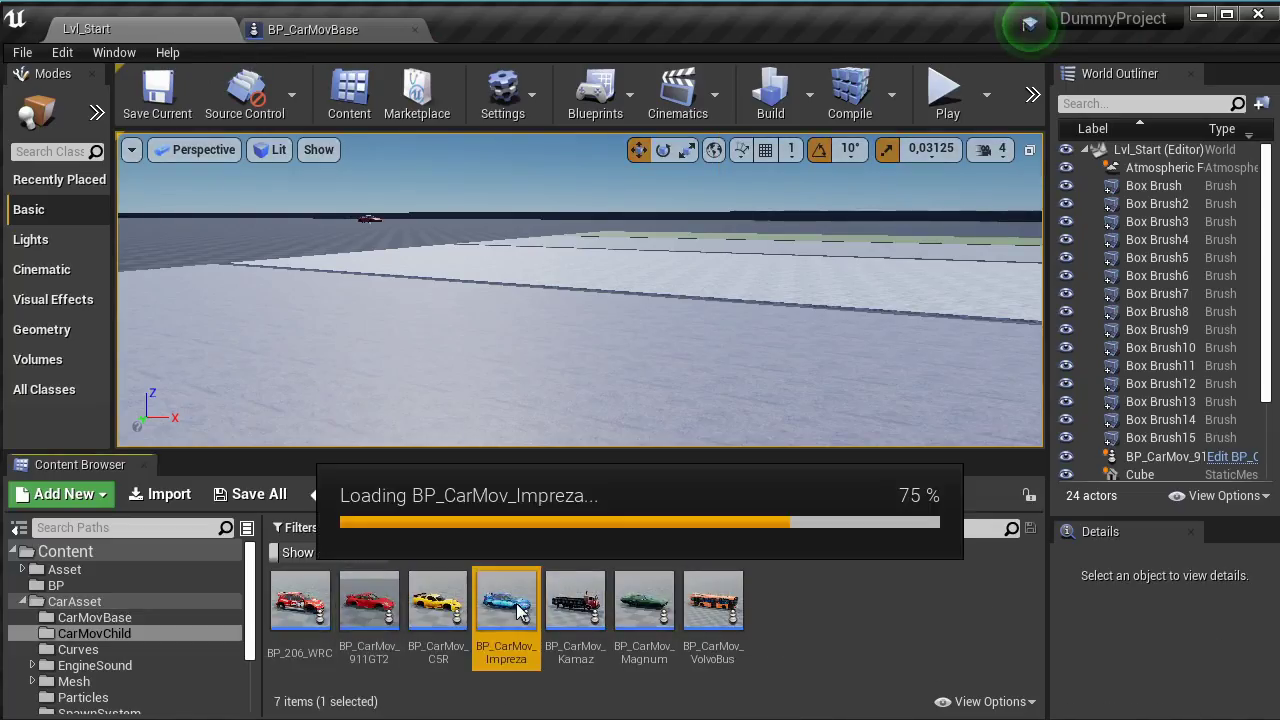
left_click(560, 97)
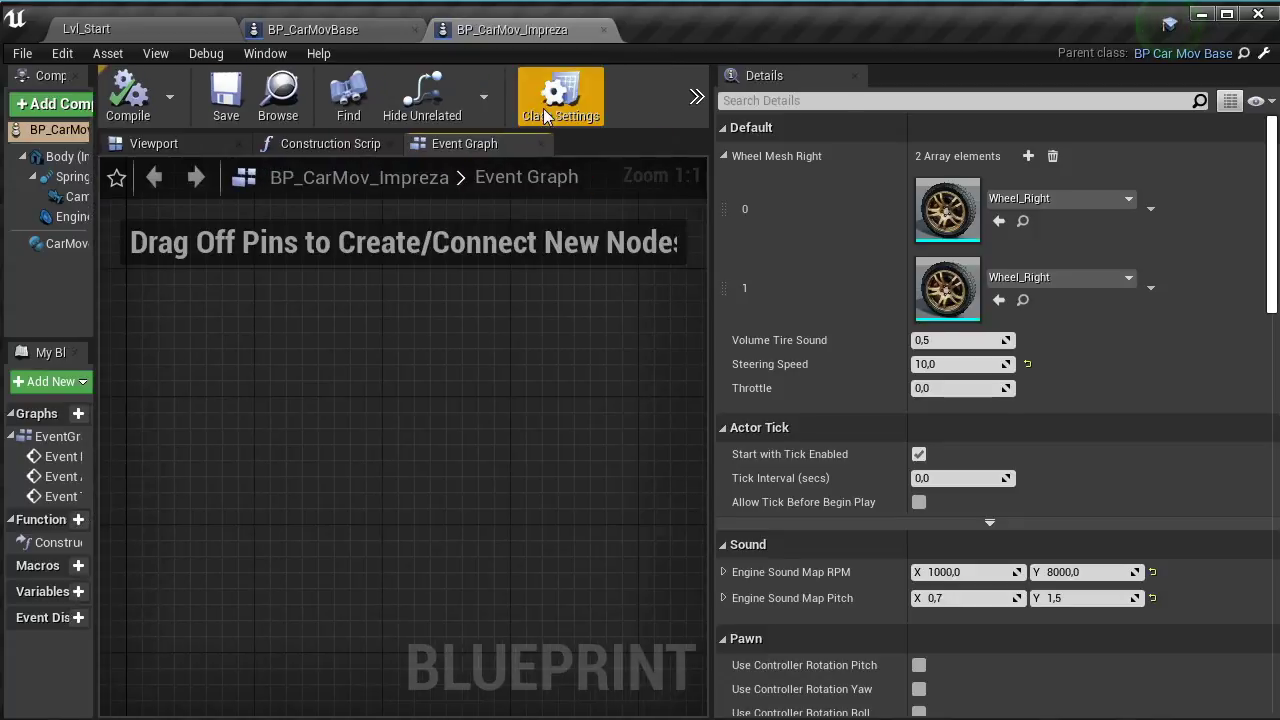
Step: Close the BP_CarMov_Impreza Blueprint editor tab
left_click(1258, 14)
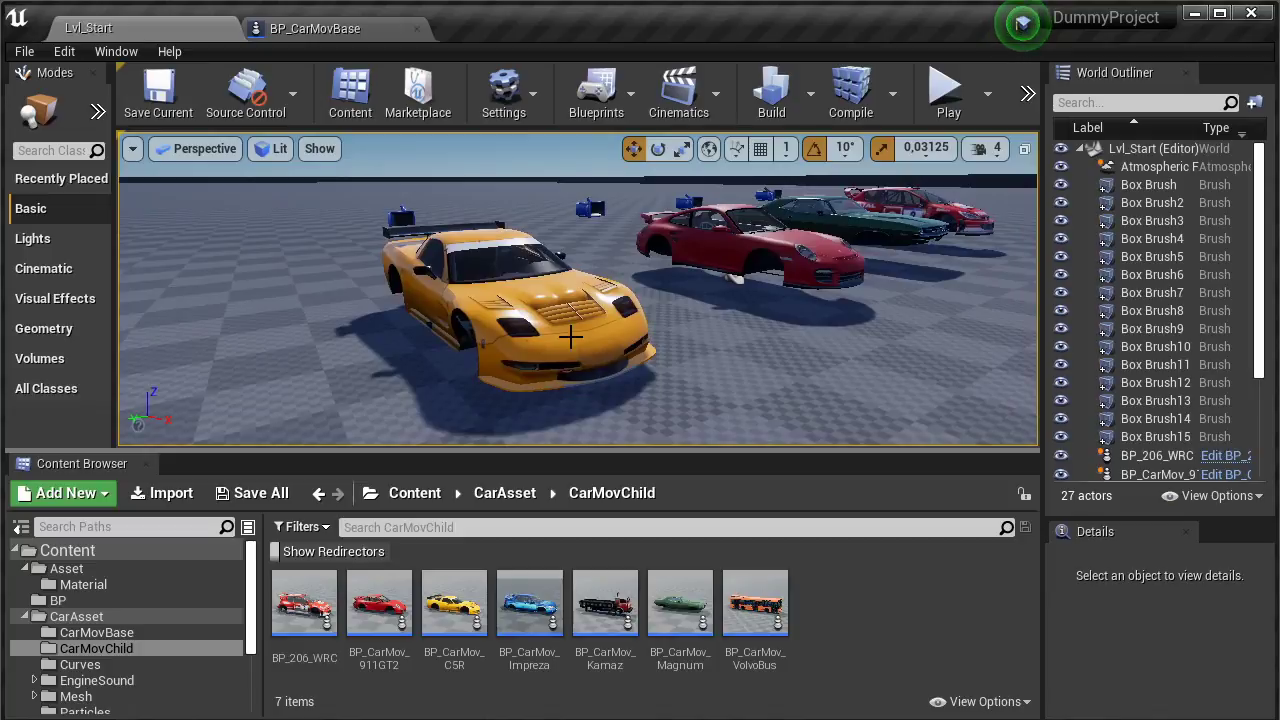
Step: Start play and drift the rally car, swinging it round and accelerating away
left_click(945, 90)
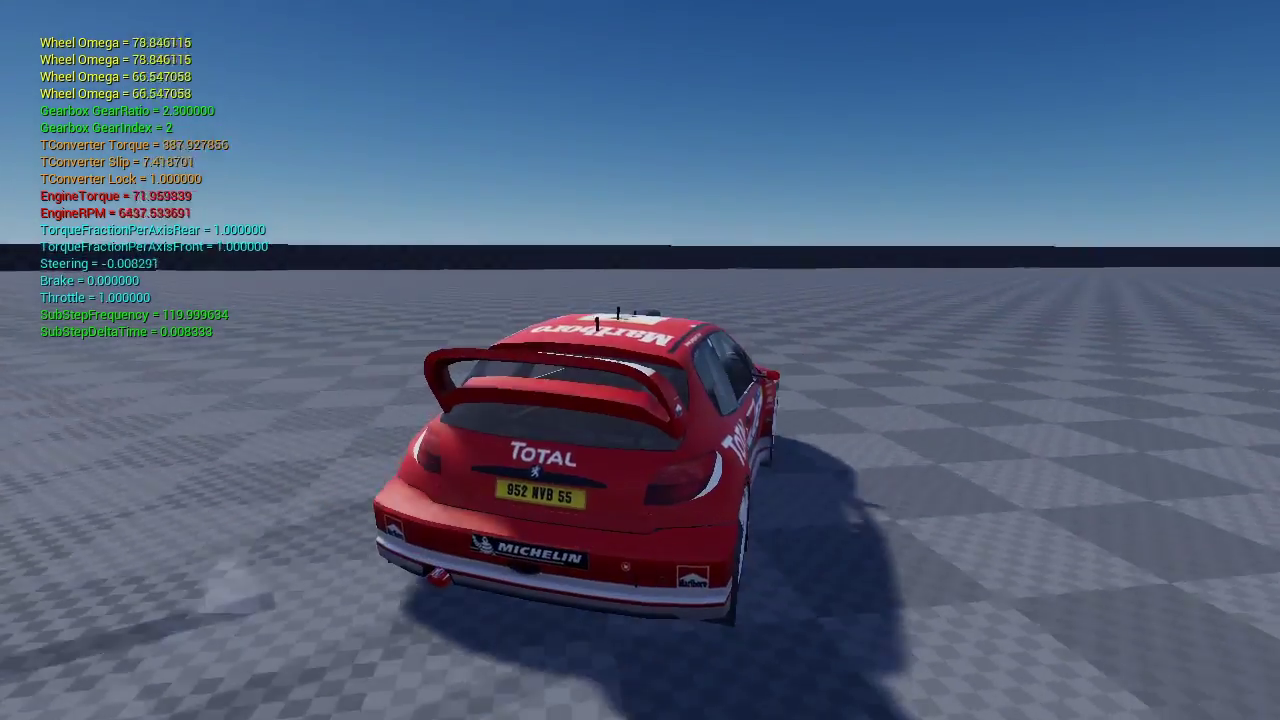
key("d")
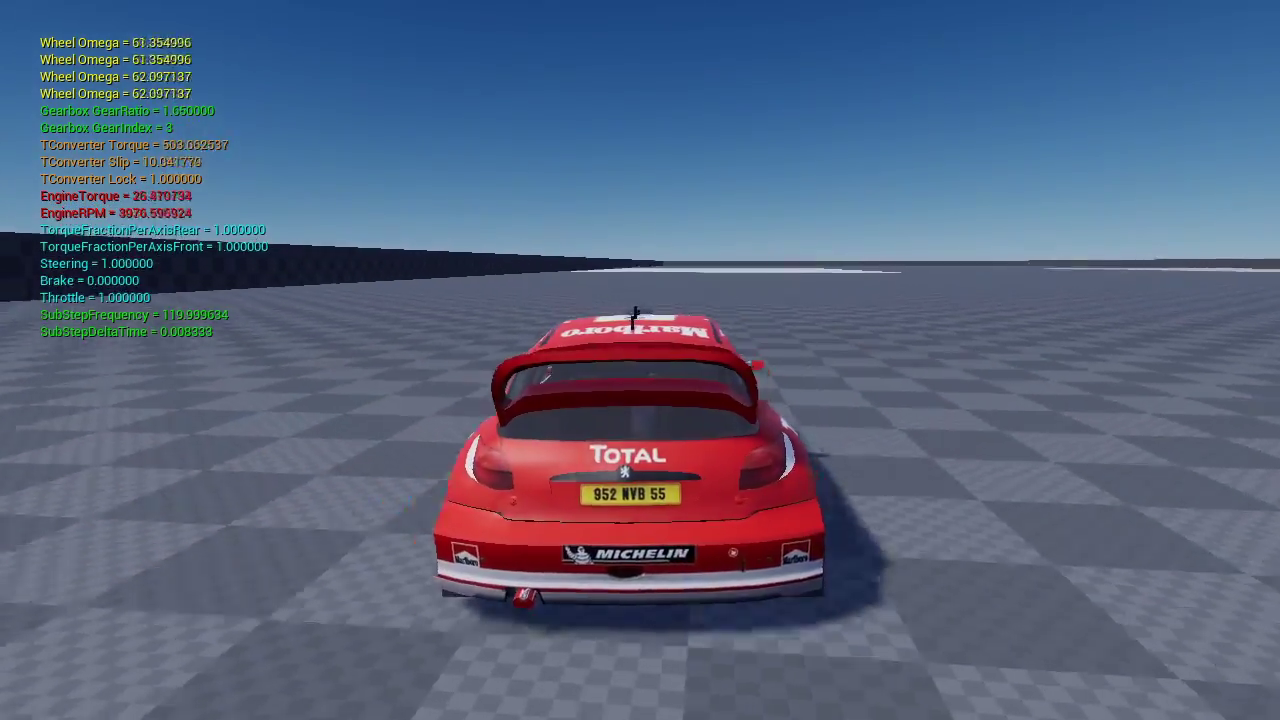
key("d")
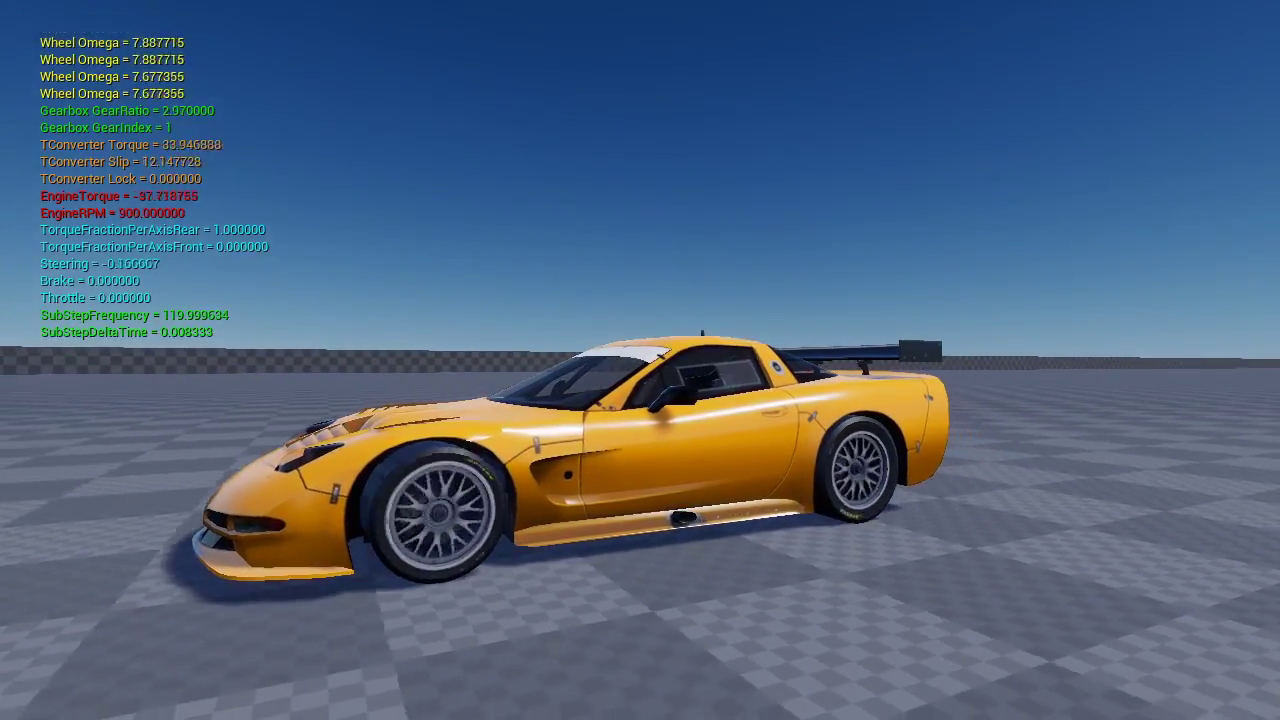
key("a")
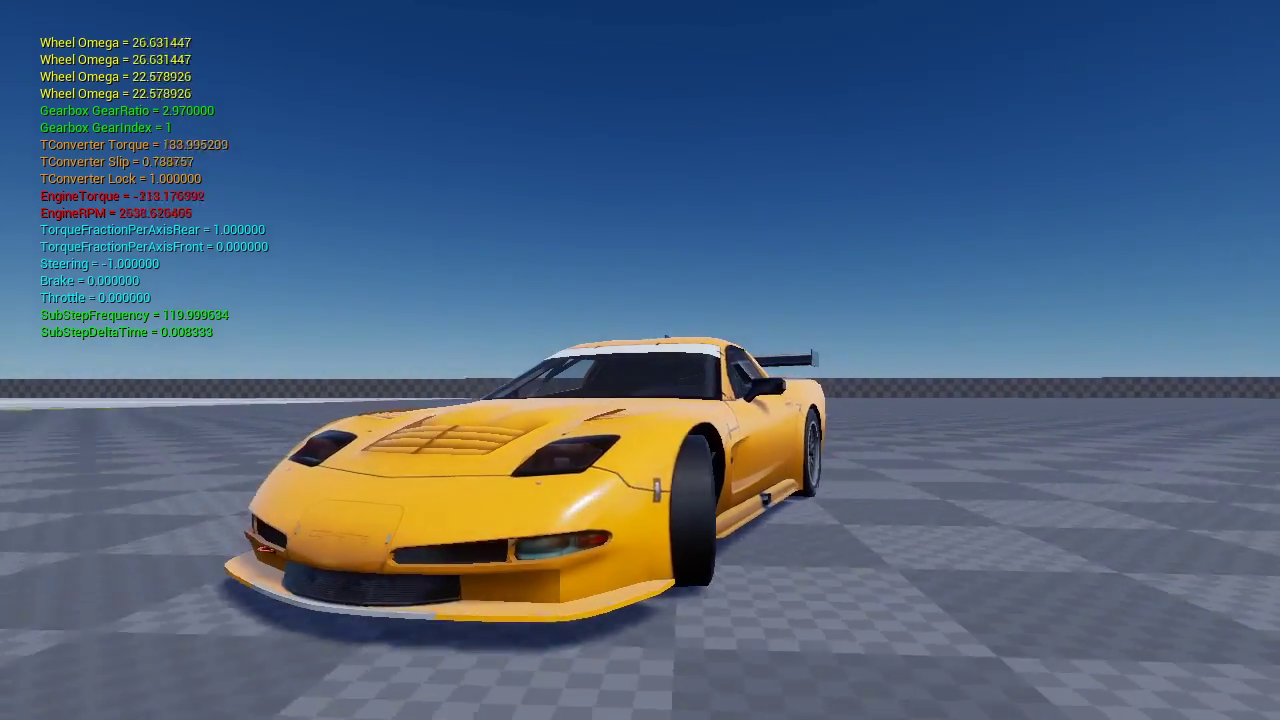
key("a")
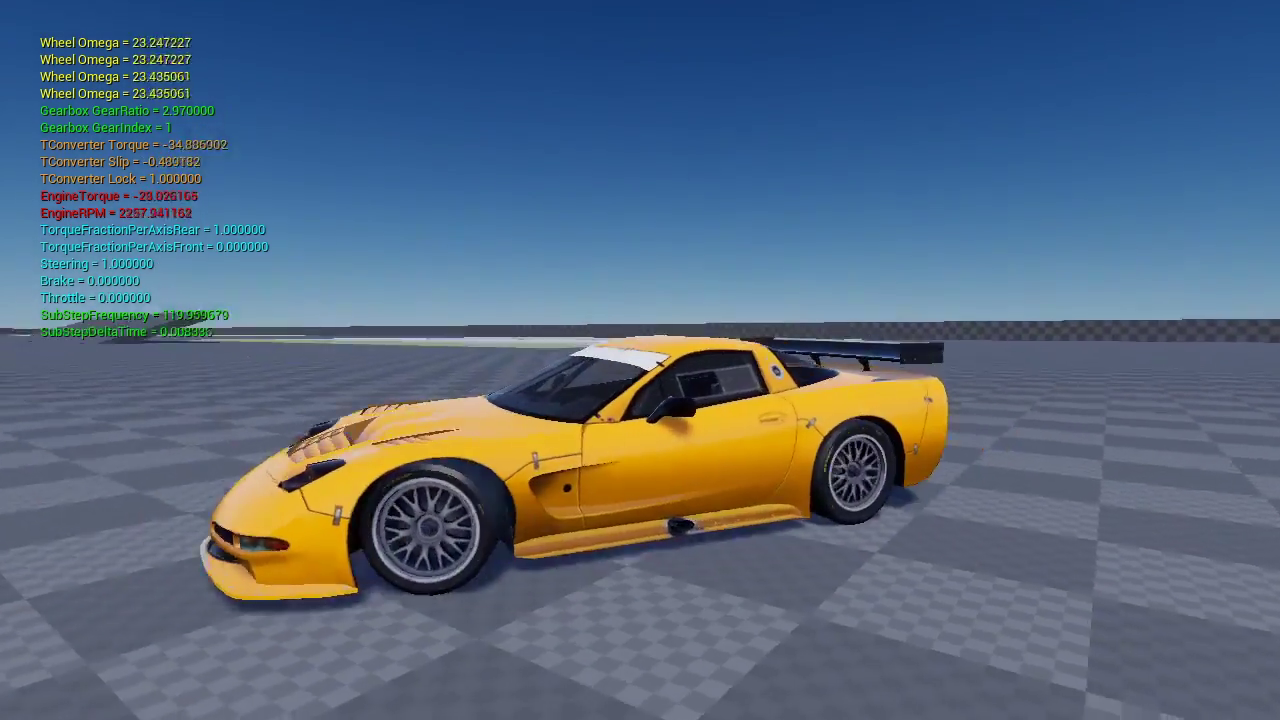
key("w")
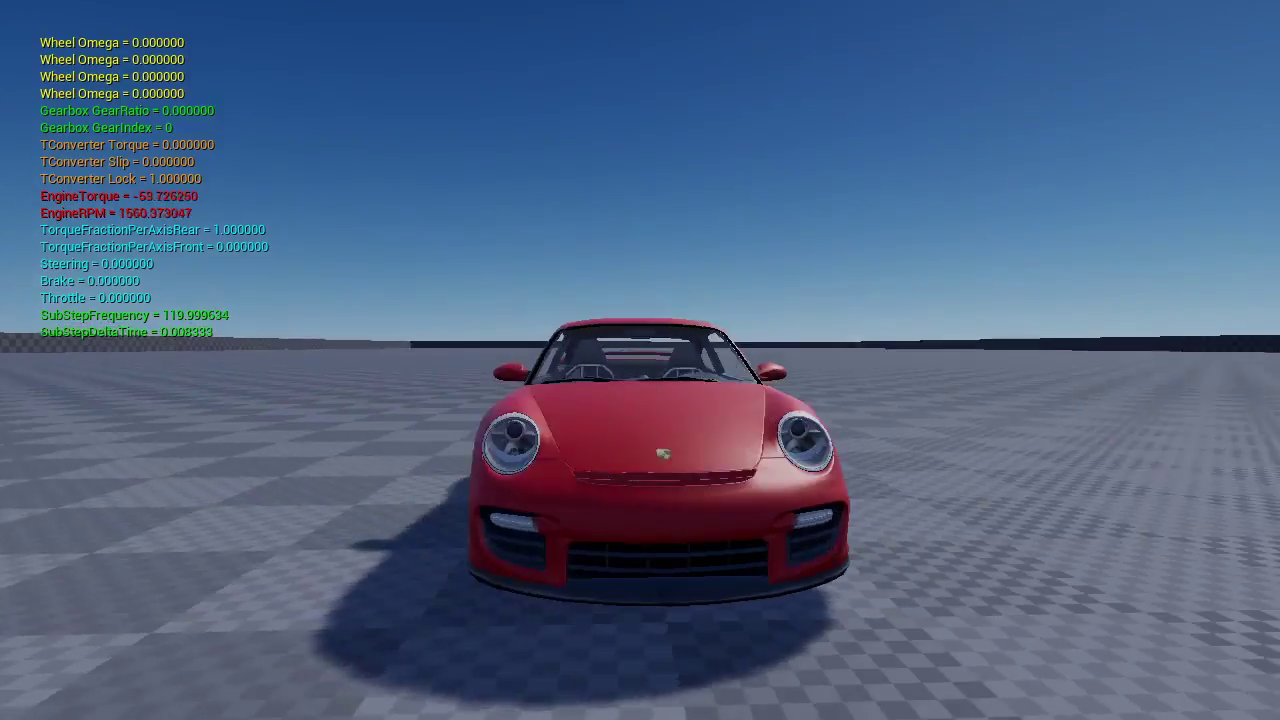
Step: Accelerate the red 911, spin it with hard steering, then drive forward at full throttle
key("w")
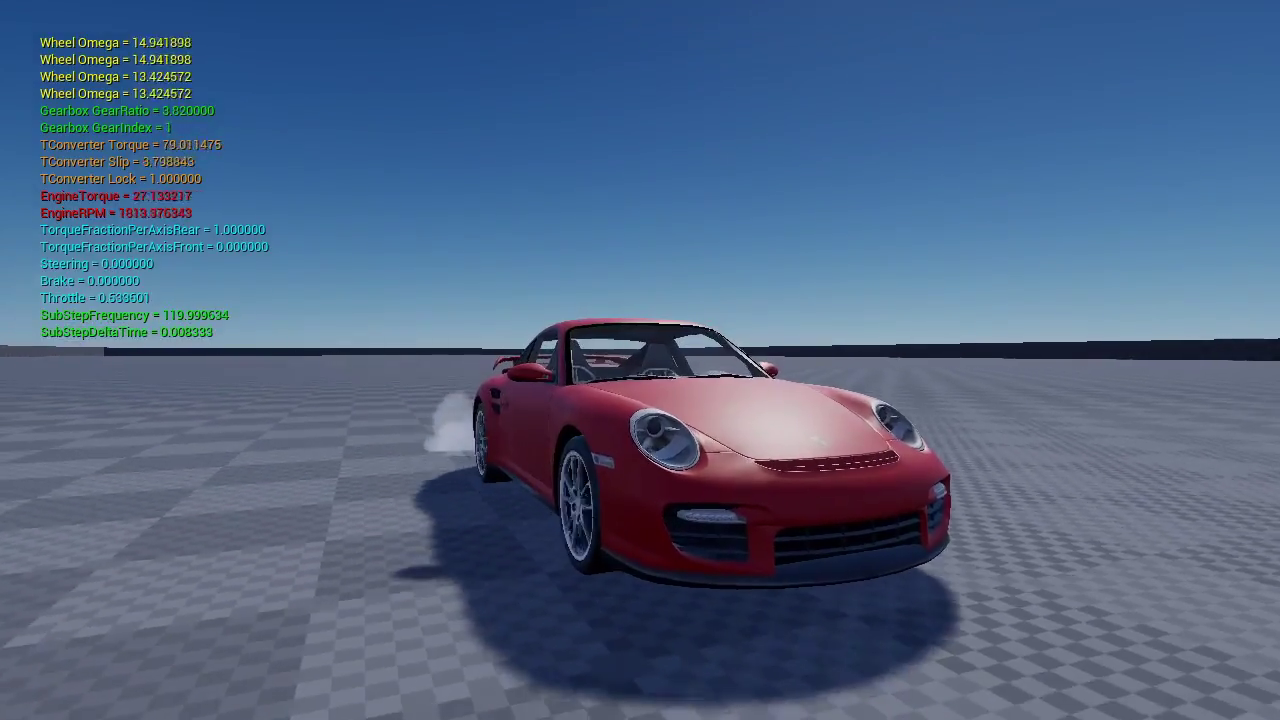
key("a")
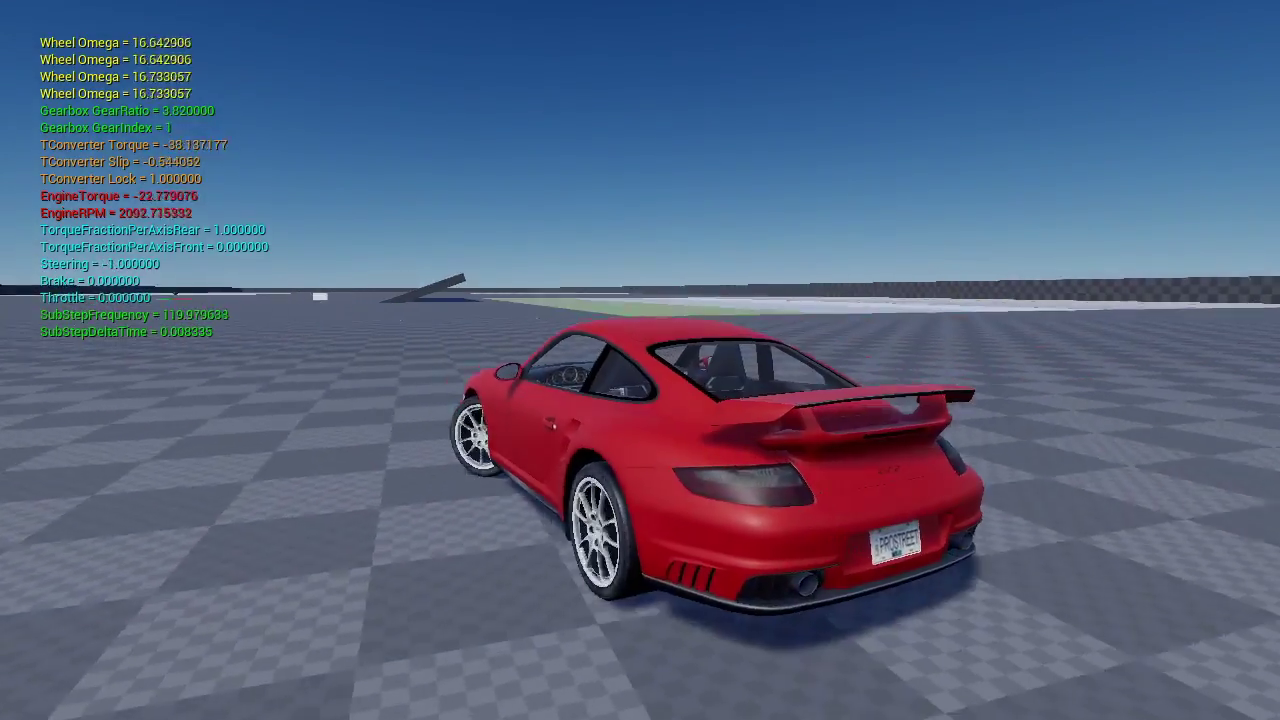
key("d")
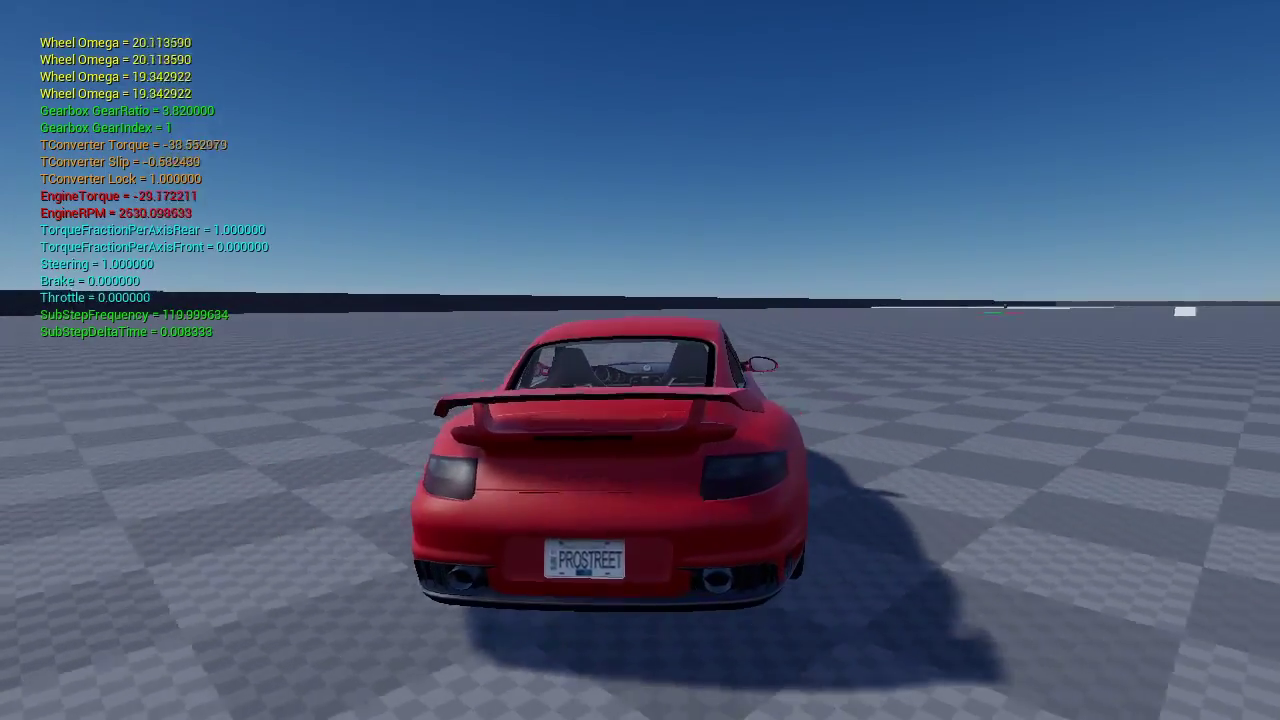
key("w")
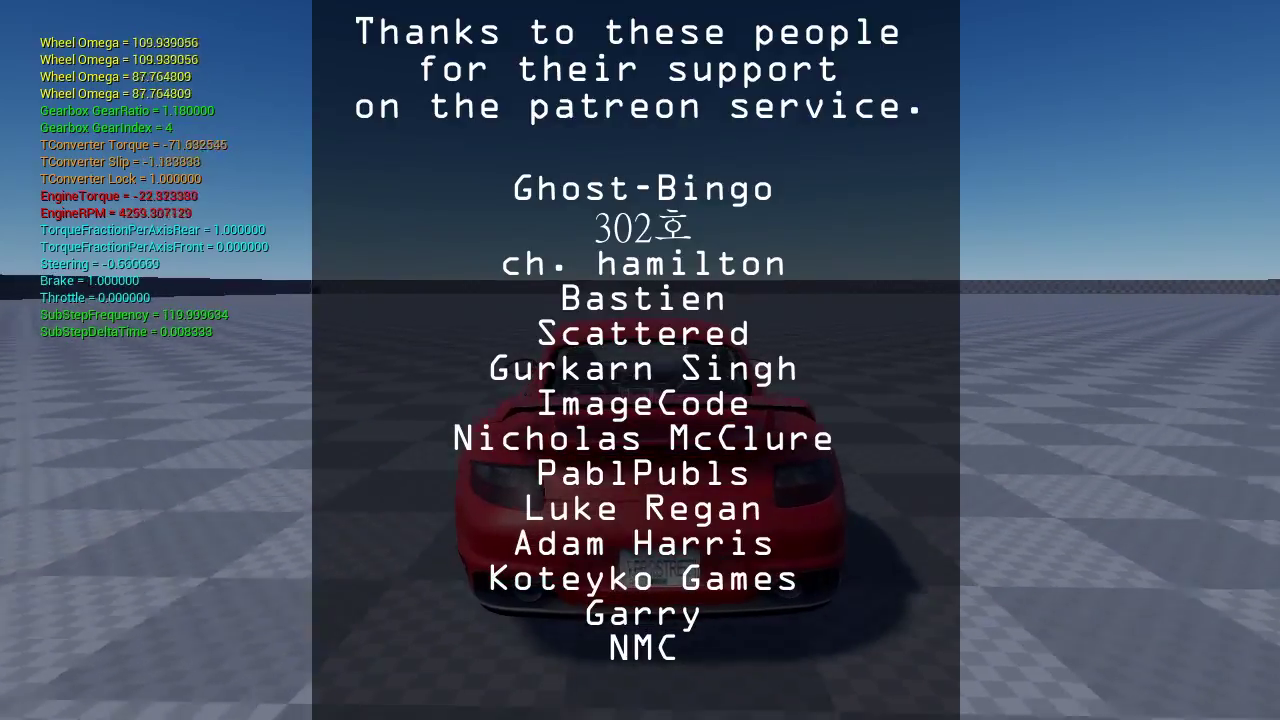
Step: Turn the red 911 right, spin it round on throttle, then brake left and accelerate again
key("d")
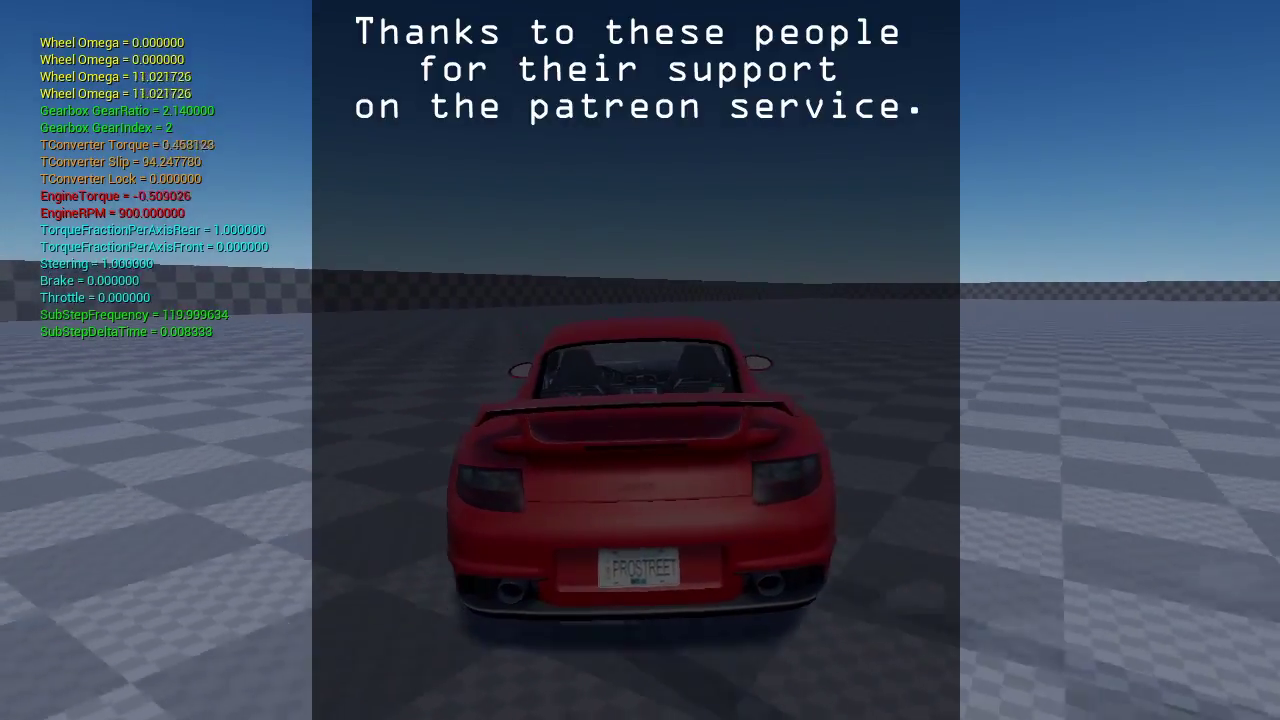
key("w")
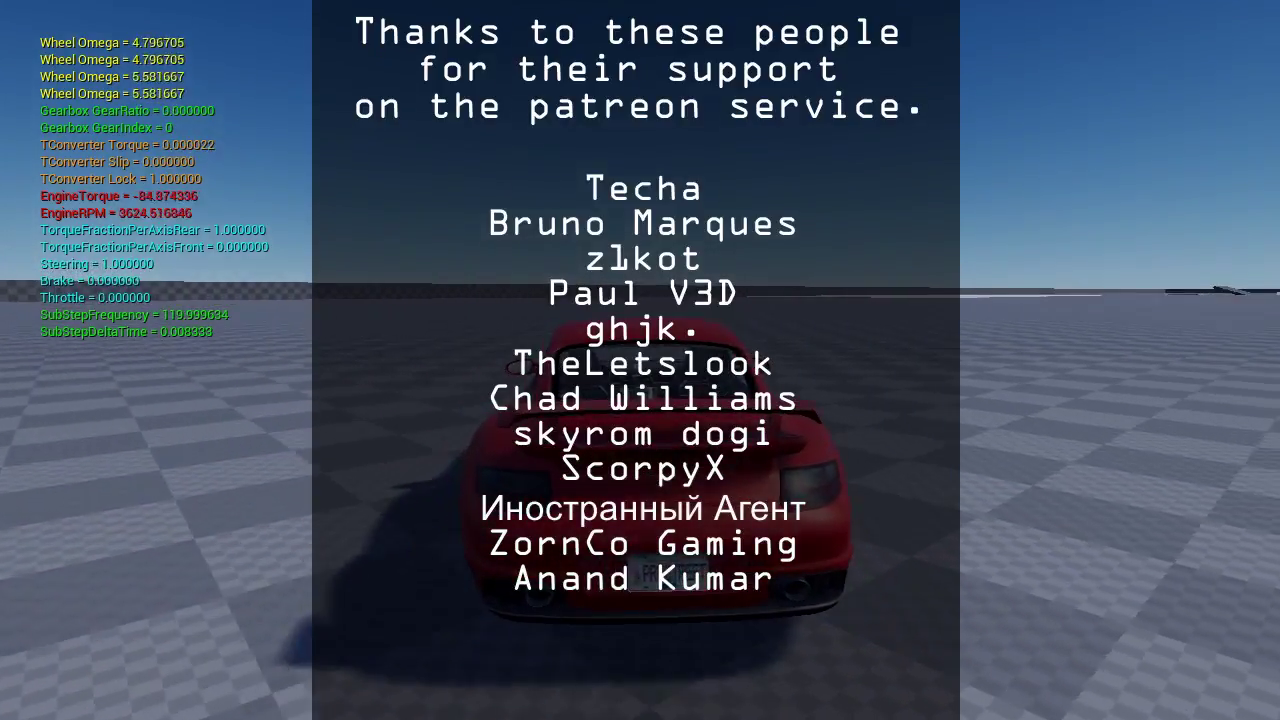
key("w")
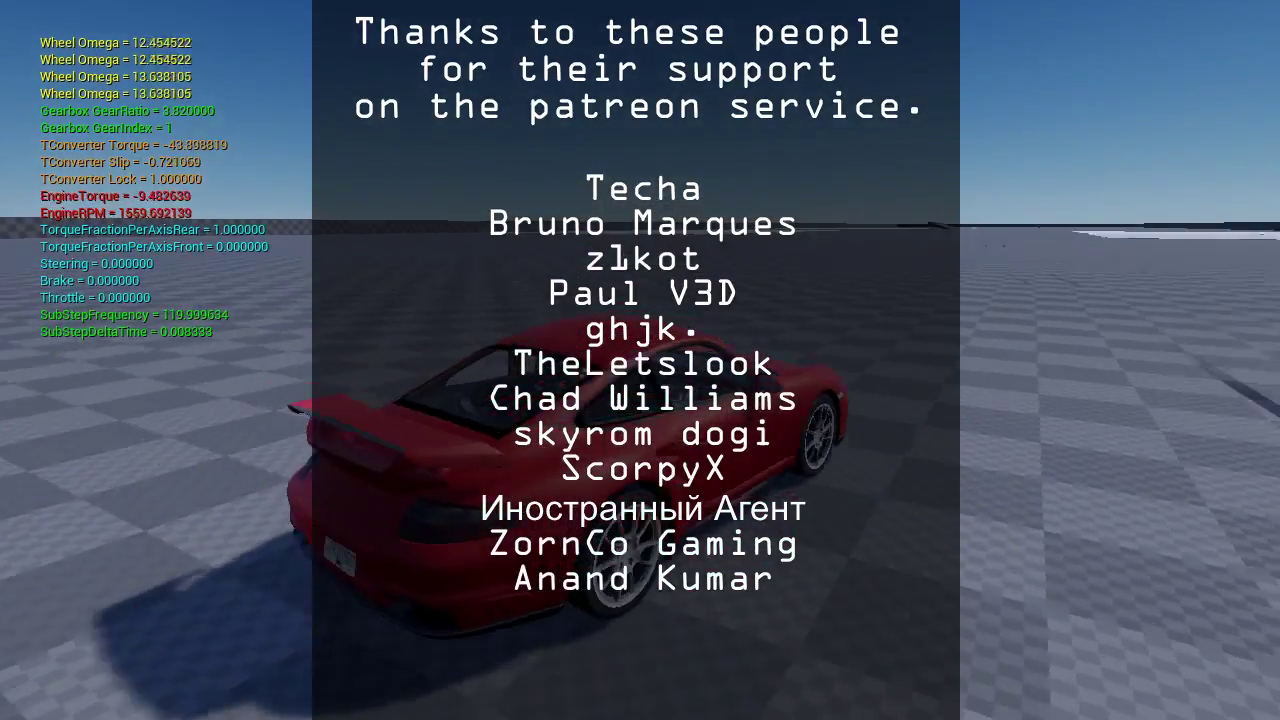
key("a")
key("s")
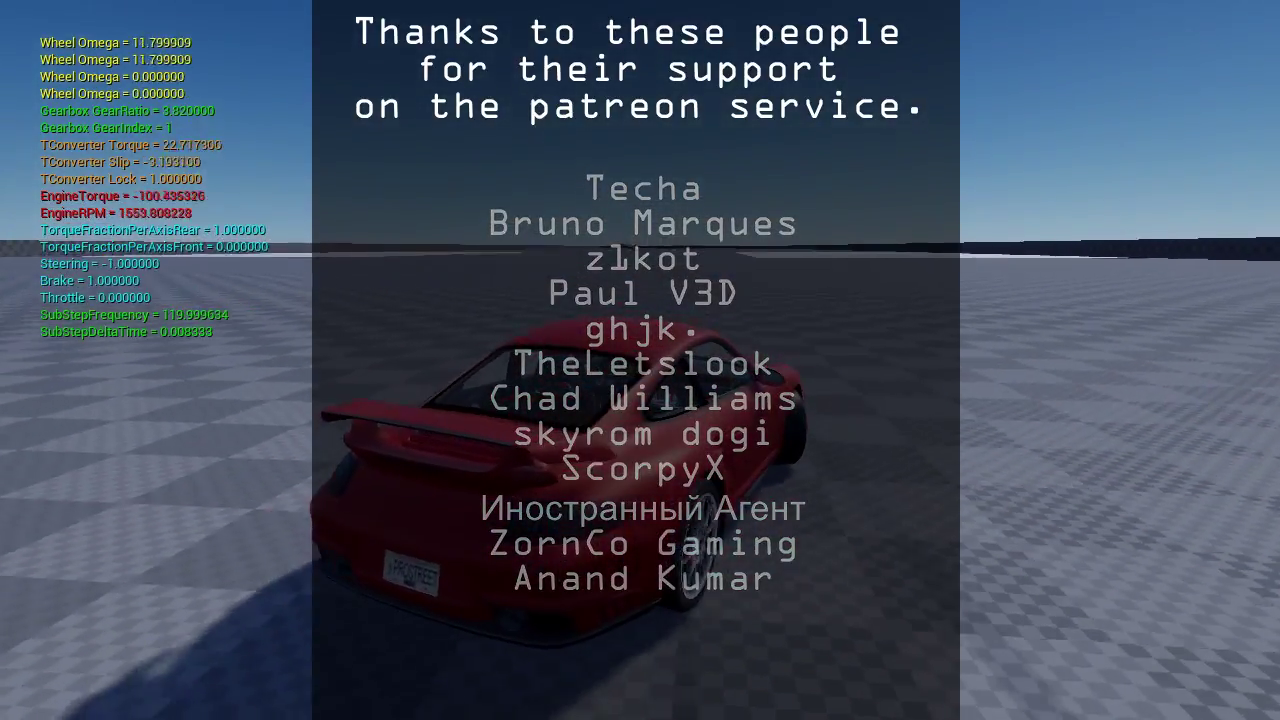
key("w")
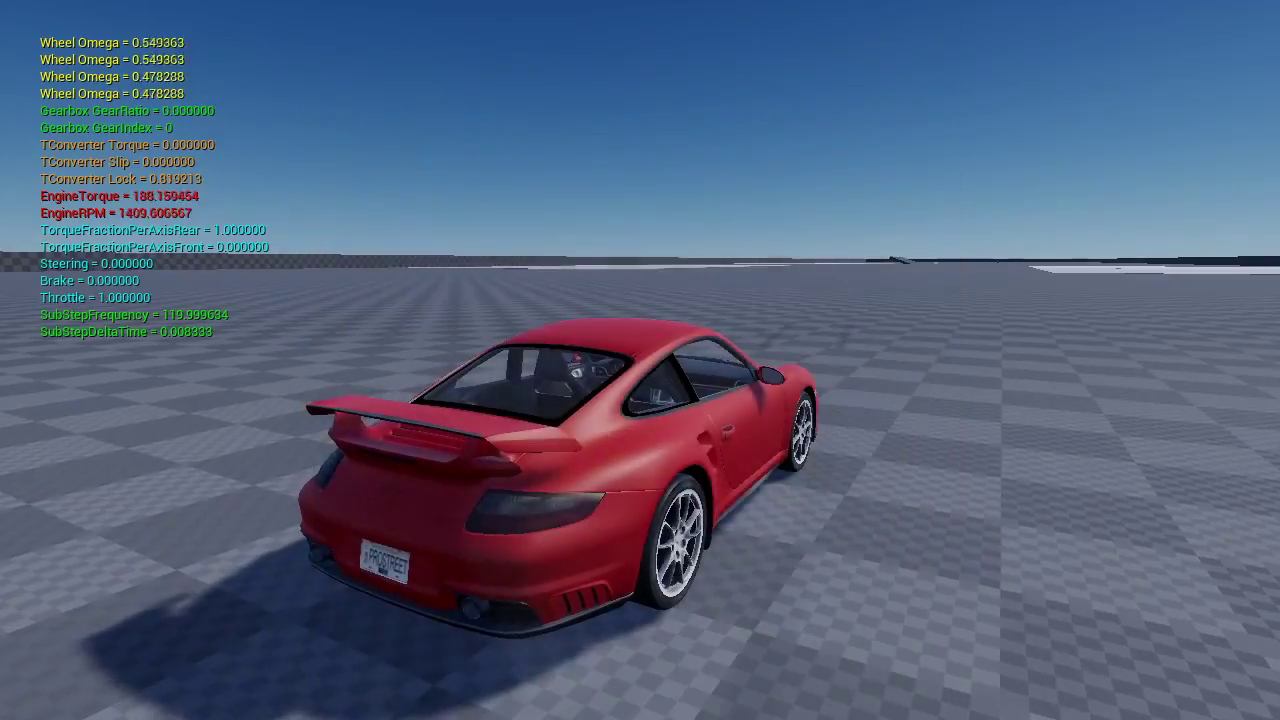